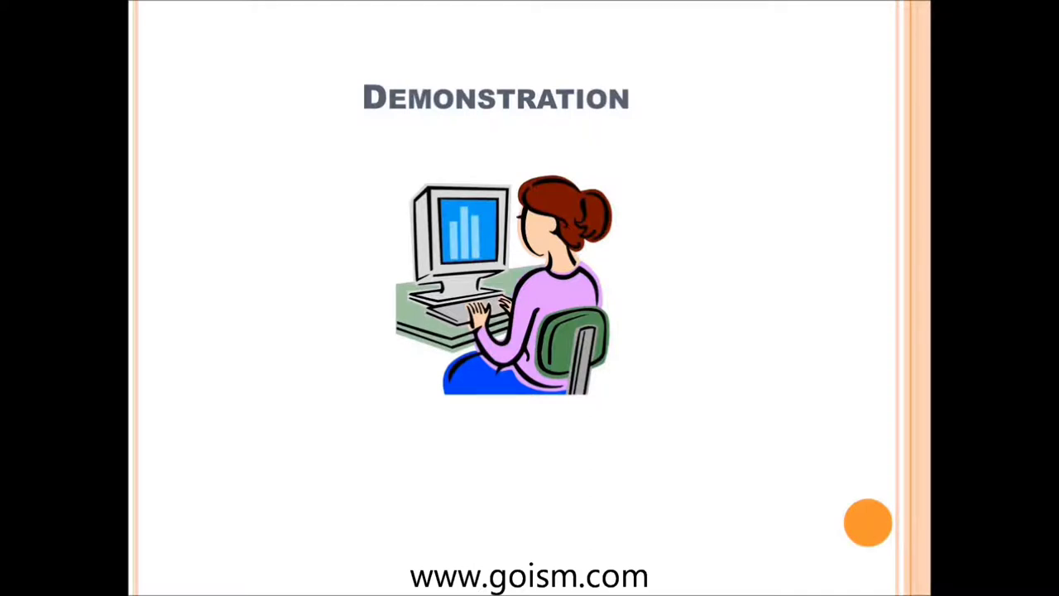
# - Leave the slide show, minimize the presentation, and launch Sage2013 from the desktop
pyautogui.press('Escape')
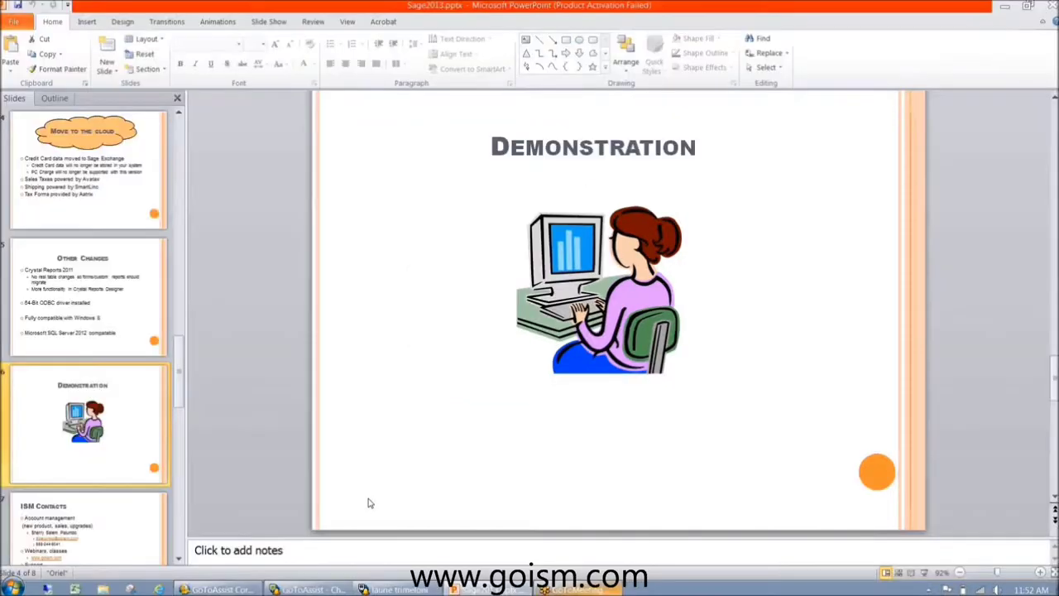
pyautogui.click(1008, 5)
pyautogui.doubleClick(985, 240)
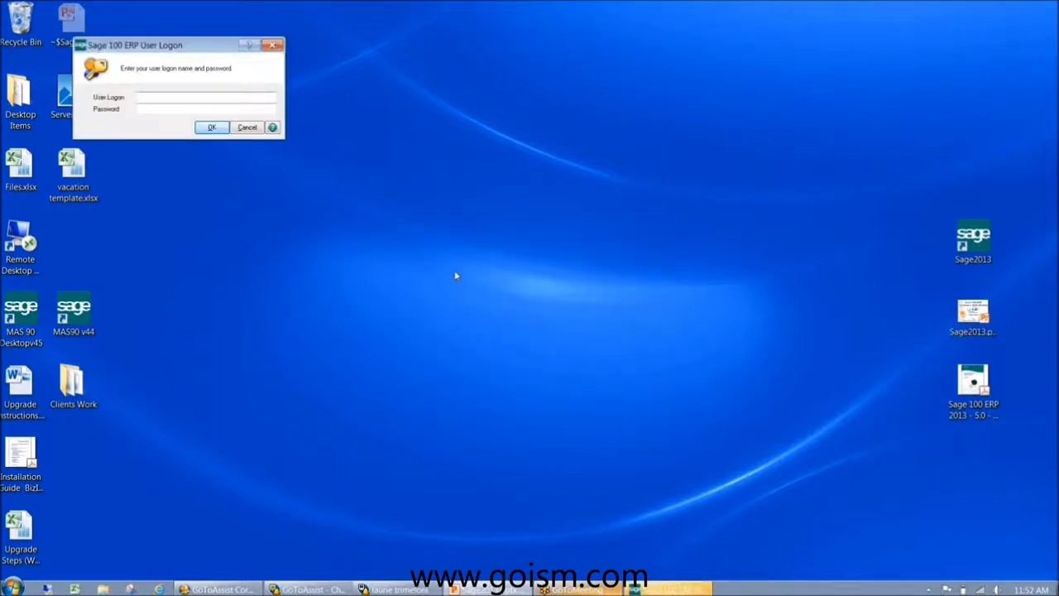
# - Log on to Sage 100 ERP by entering the user logon and password
pyautogui.click(196, 97)
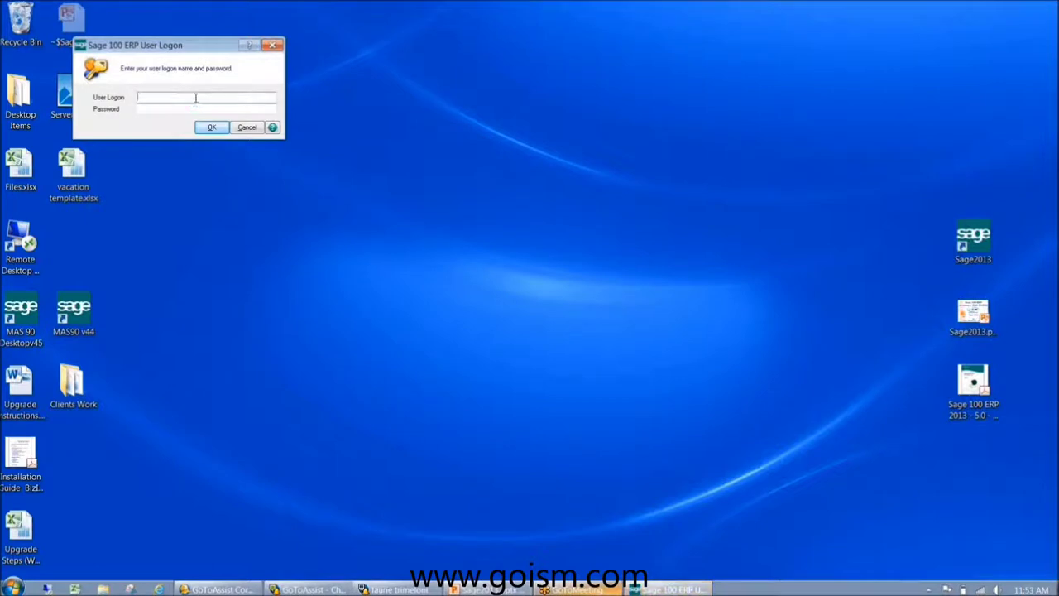
pyautogui.write('*')
pyautogui.press('Tab')
pyautogui.press('Return')
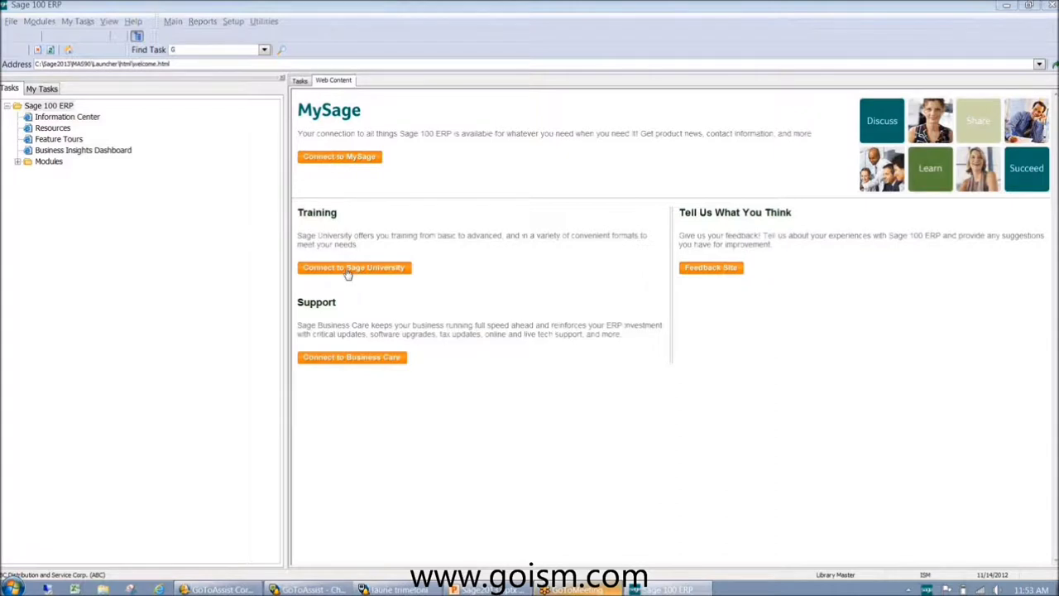
# - Open the MySage website from the welcome page, view it maximized, and close it
pyautogui.click(335, 160)
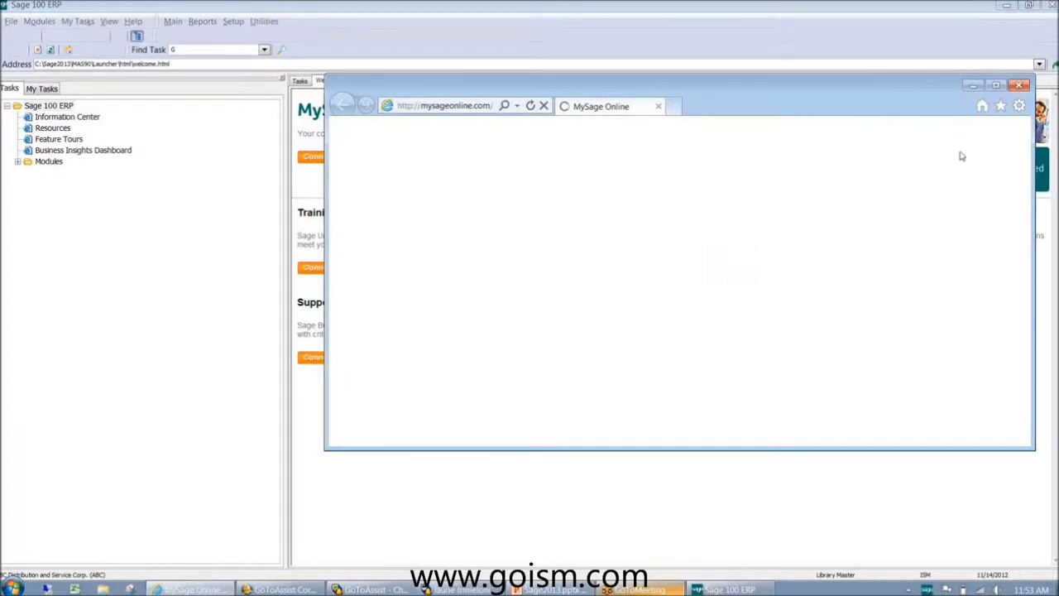
pyautogui.click(997, 87)
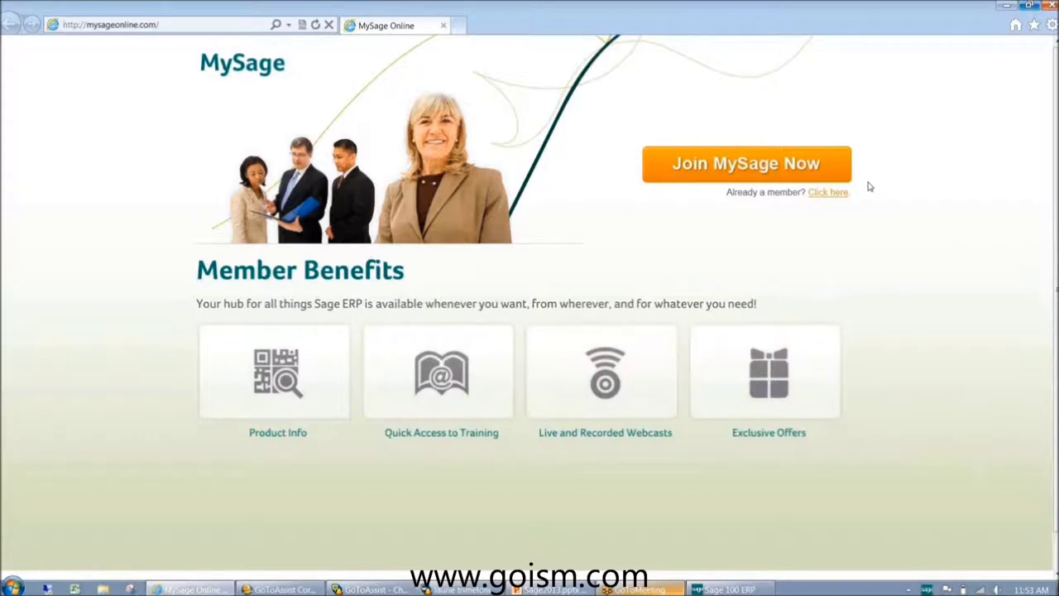
pyautogui.click(1051, 6)
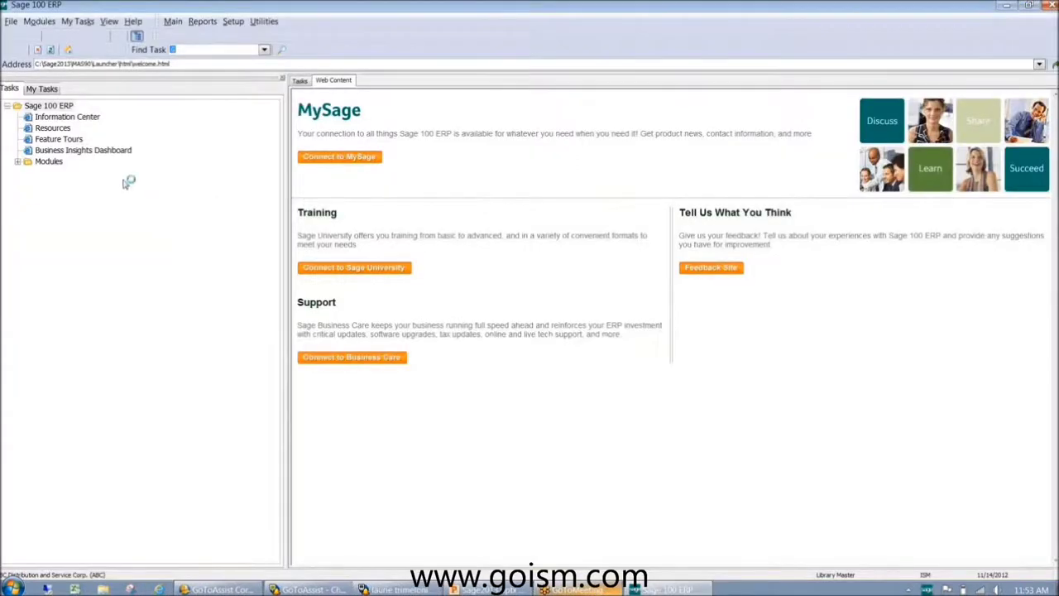
# - Open Invoice Data Entry from the Accounts Payable module's main tasks
pyautogui.click(18, 161)
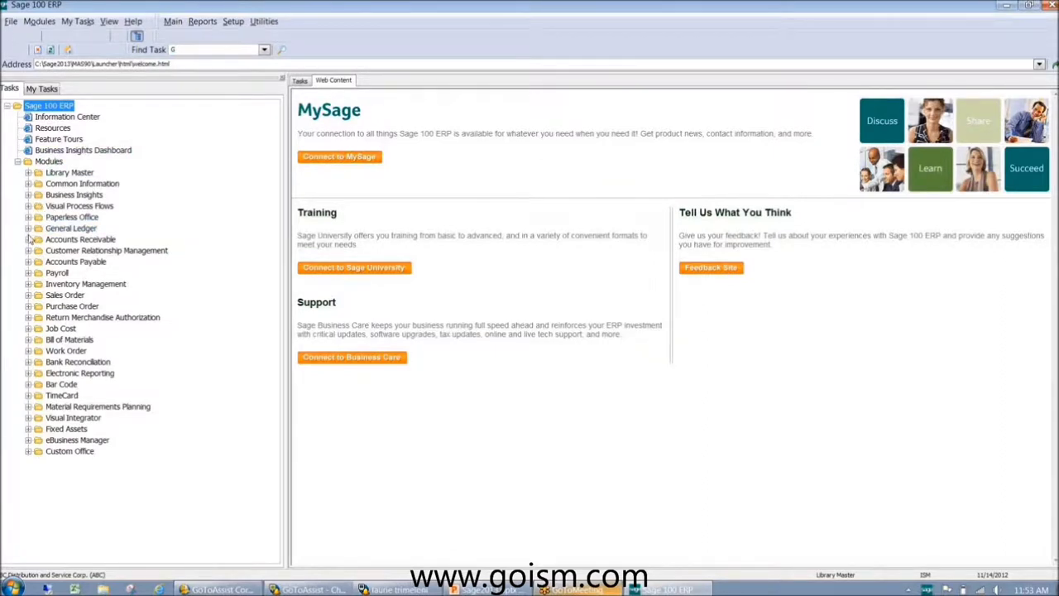
pyautogui.click(29, 262)
pyautogui.click(39, 273)
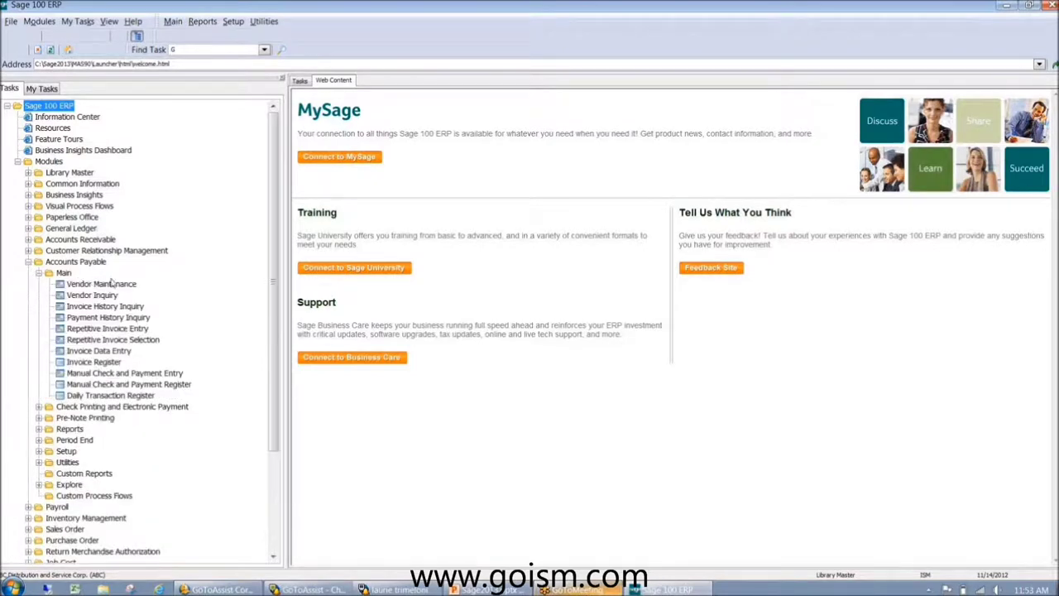
pyautogui.doubleClick(83, 354)
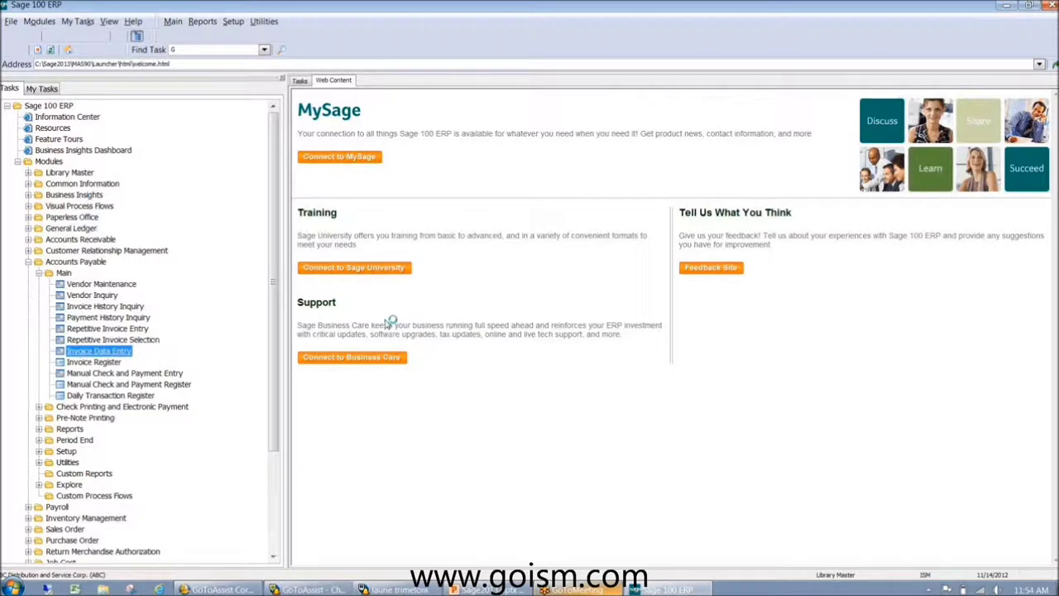
pyautogui.press('Return')
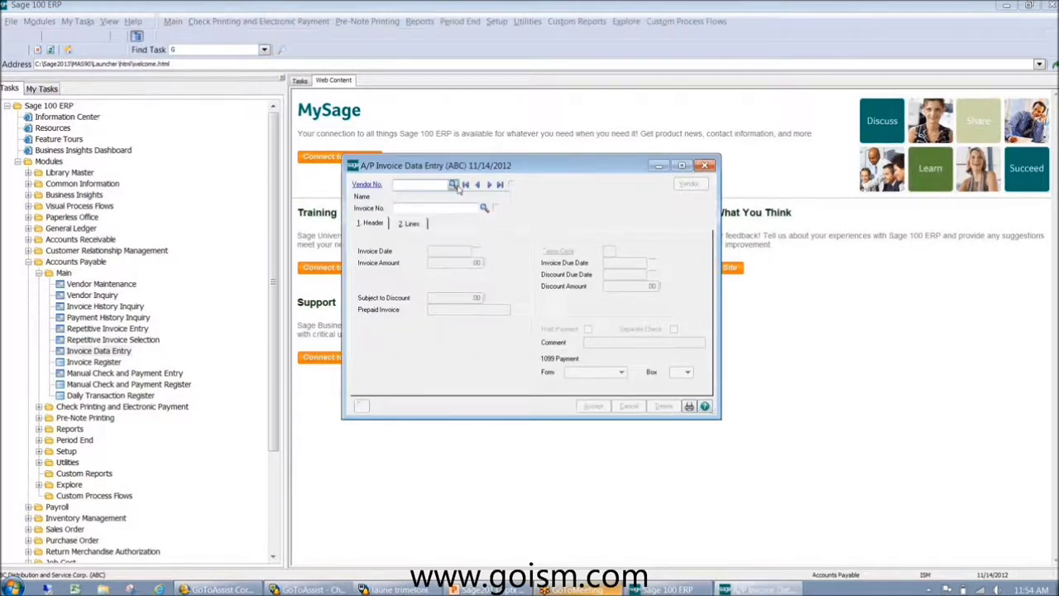
pyautogui.click(453, 183)
pyautogui.press('Return')
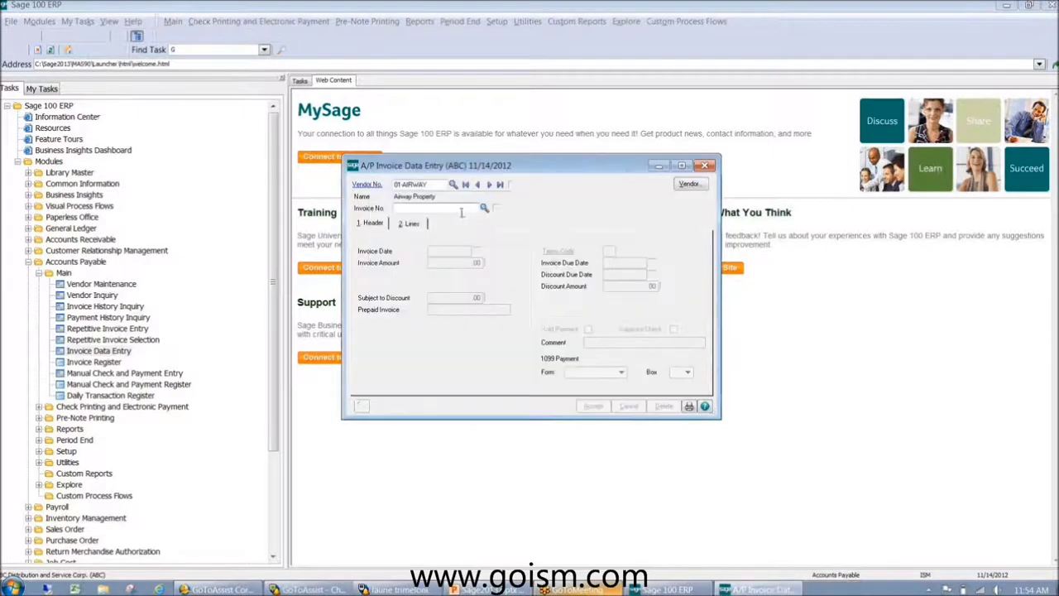
pyautogui.write('123456789012345678')
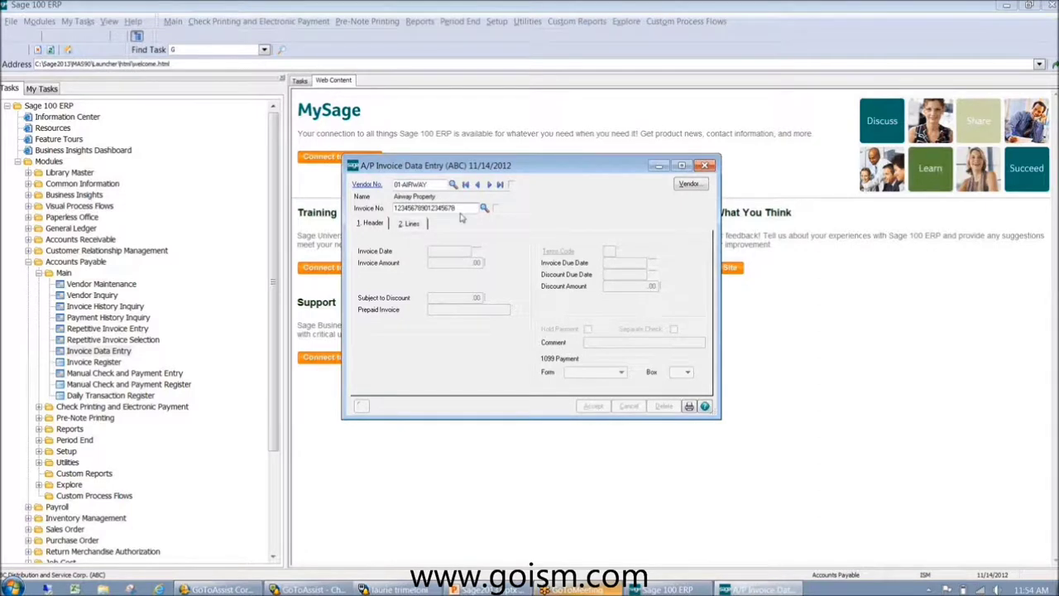
pyautogui.press('Tab')
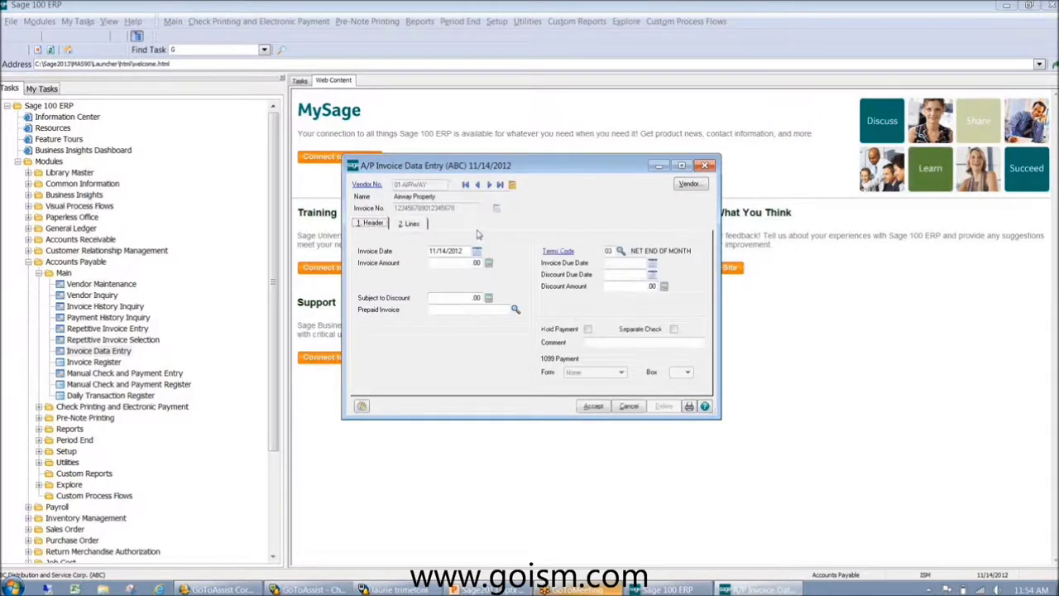
# - Set the invoice amount to 100, accept the invoice with its default distribution line, and close invoice entry after recalling it
pyautogui.click(468, 262)
pyautogui.write('100')
pyautogui.press('Tab')
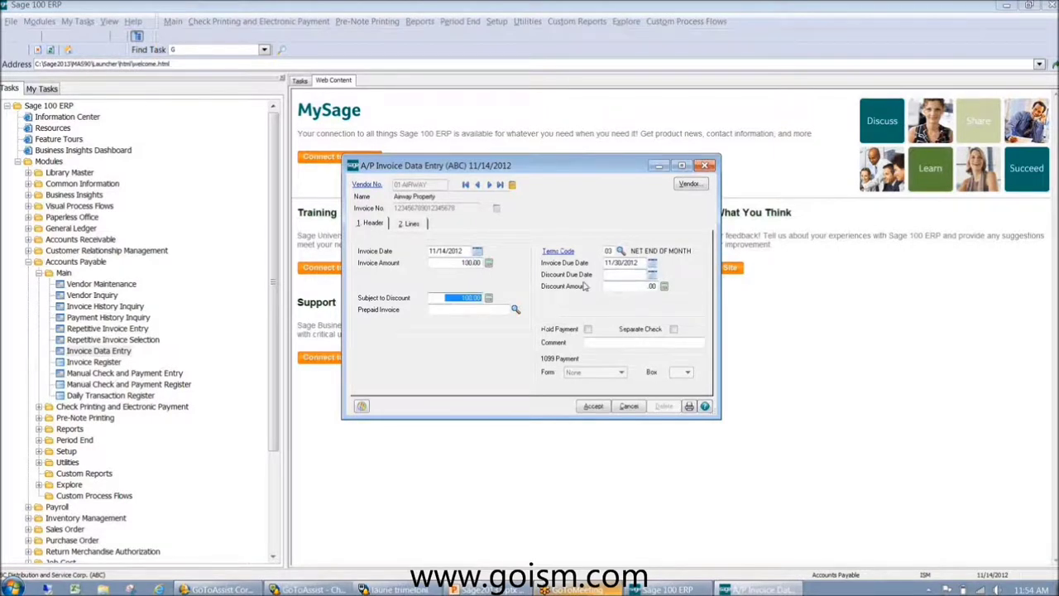
pyautogui.click(410, 223)
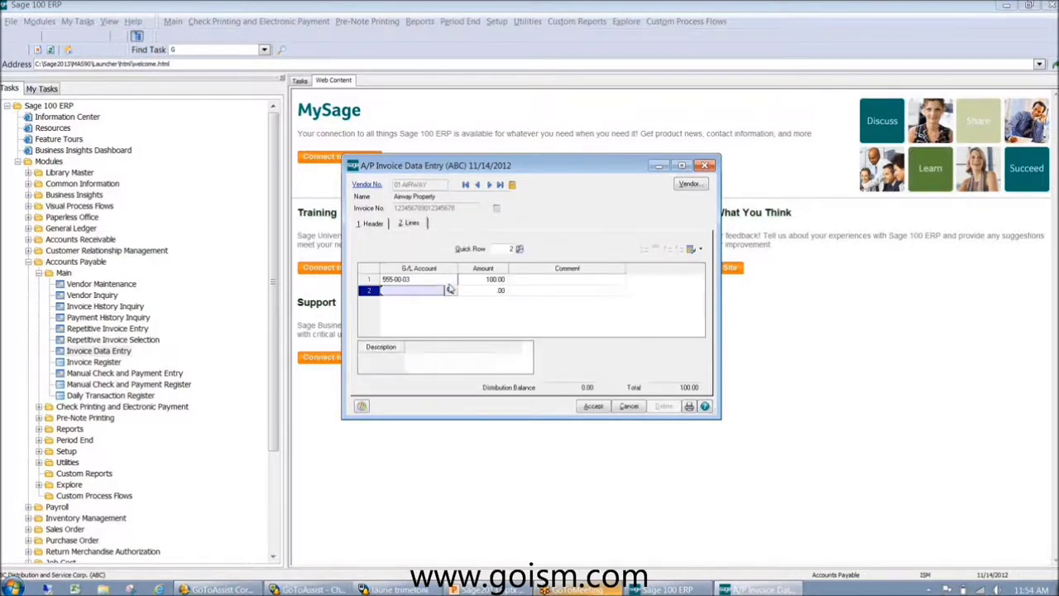
pyautogui.click(593, 407)
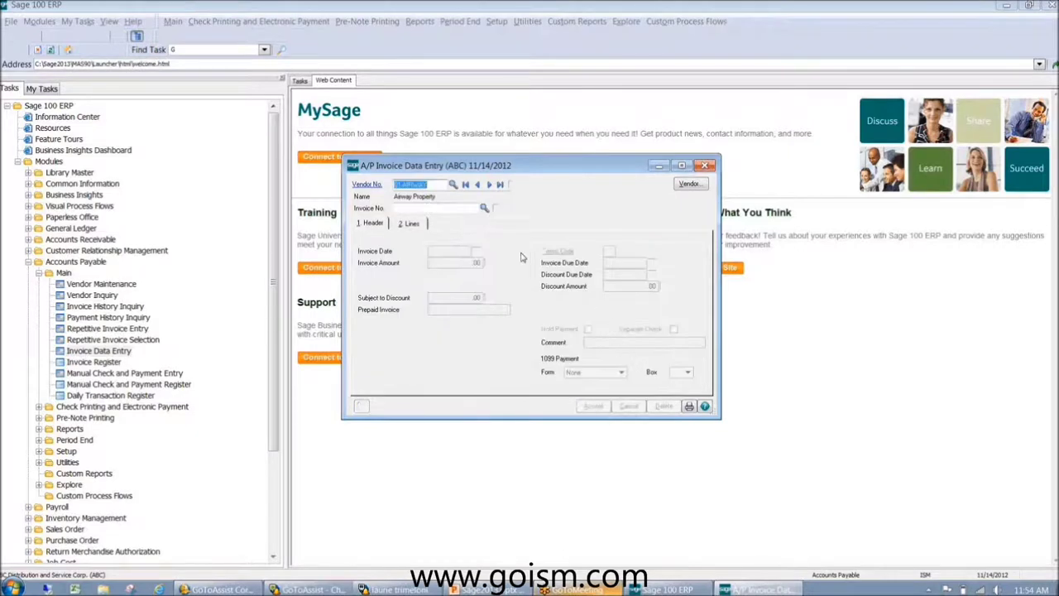
pyautogui.click(489, 184)
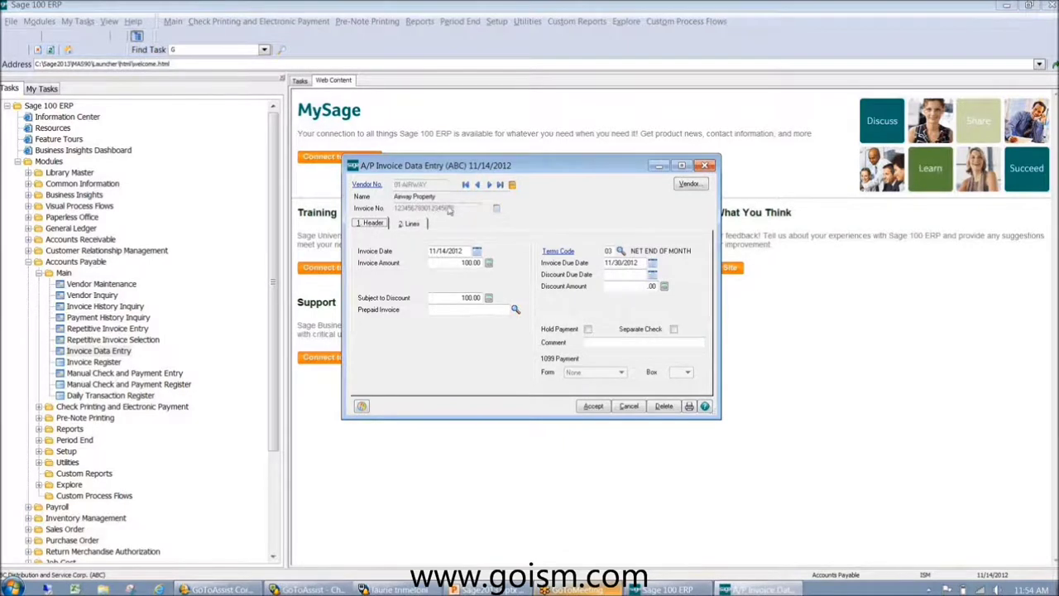
pyautogui.click(705, 166)
# - Open Vendor Maintenance and load the Airway Property record from the vendor list
pyautogui.doubleClick(101, 284)
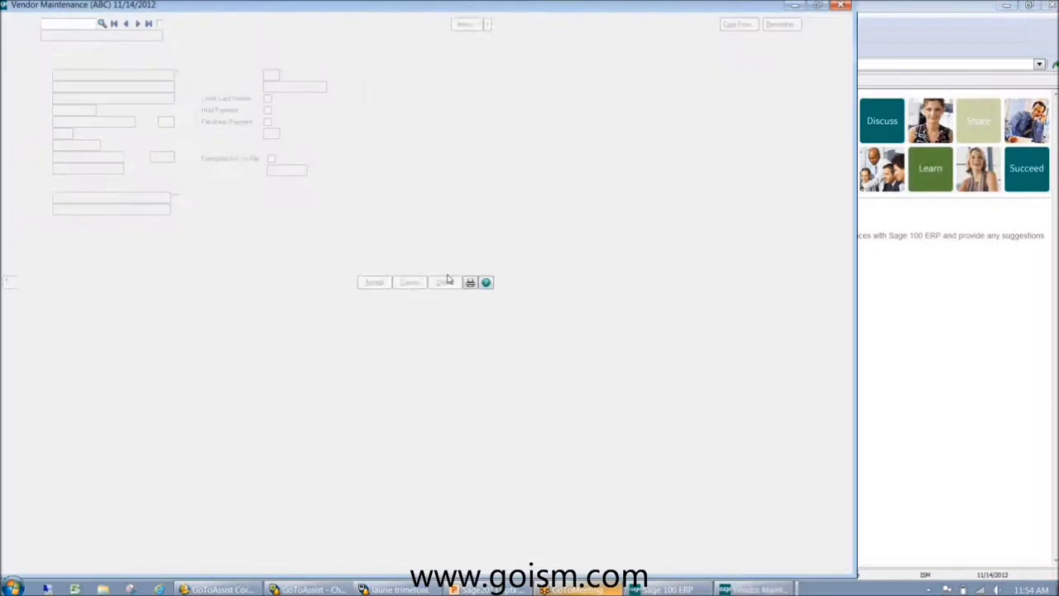
pyautogui.click(102, 24)
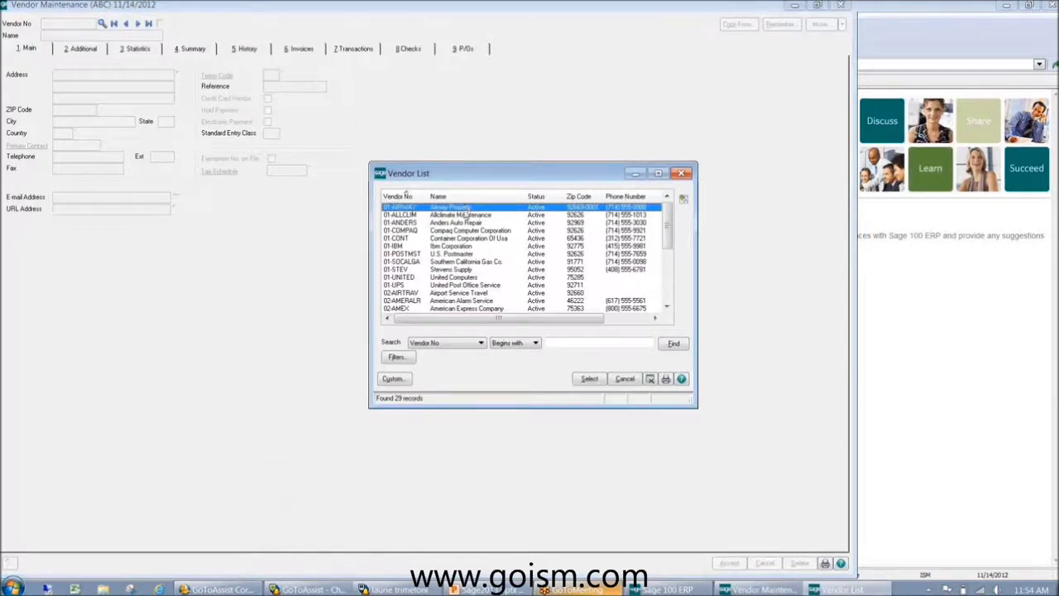
pyautogui.moveTo(664, 237); pyautogui.dragTo(667, 284)
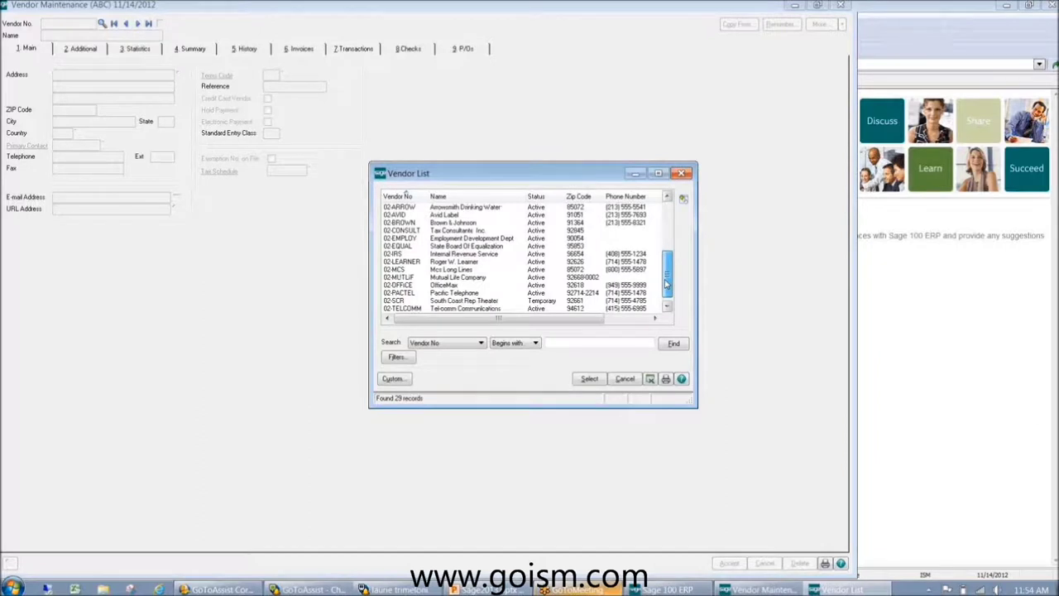
pyautogui.scroll(5, 421, 214)
pyautogui.press('Return')
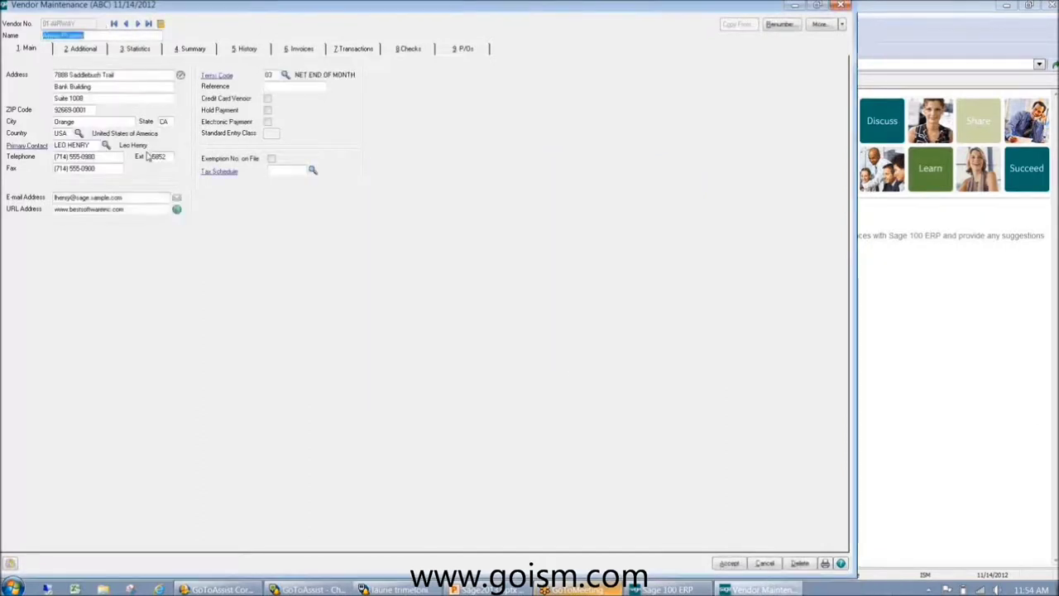
# - Try to change the Airway Property vendor's status to Inactive in its additional settings
pyautogui.click(83, 50)
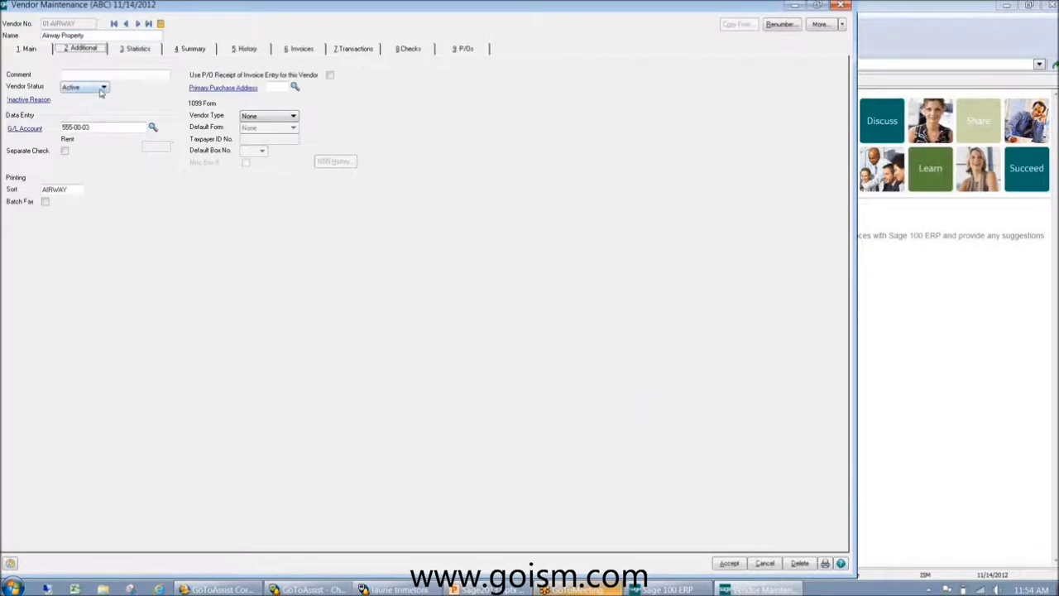
pyautogui.click(102, 88)
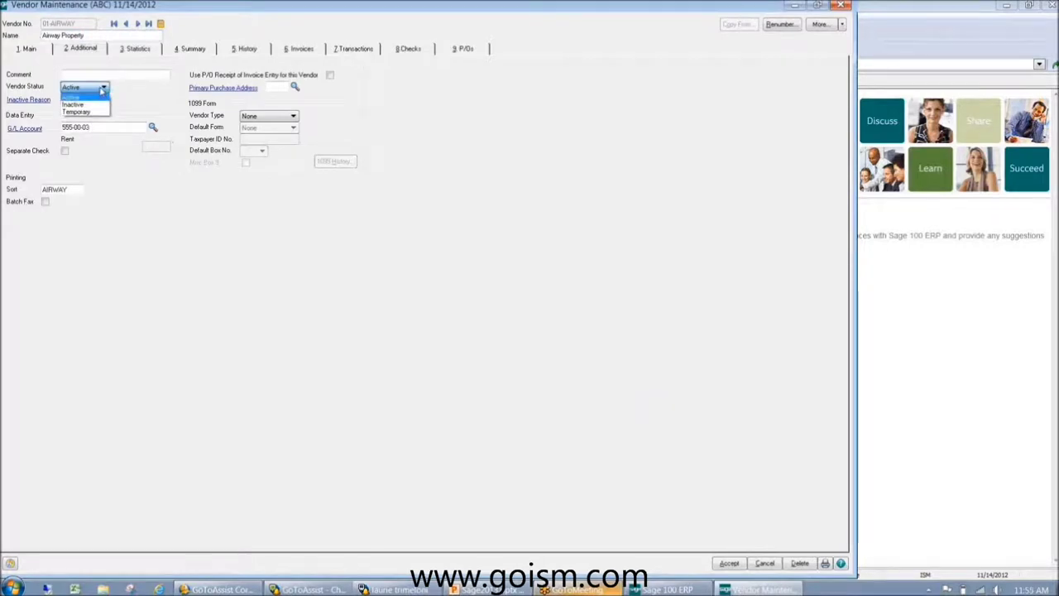
pyautogui.click(89, 104)
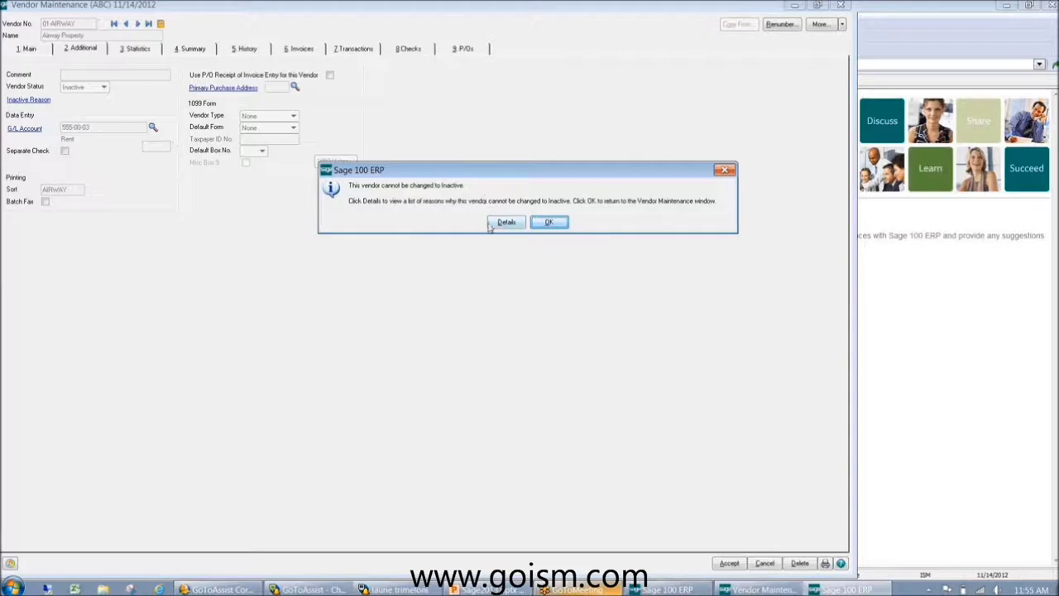
# - Examine the reasons in the Inactive Status Exception List for Airway Property, and close the list
pyautogui.click(501, 223)
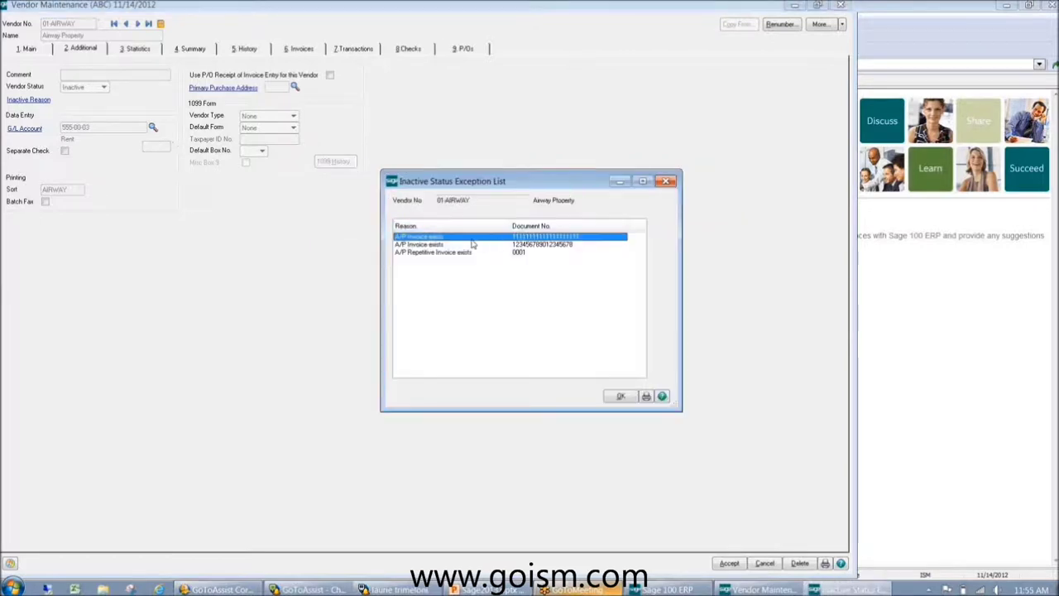
pyautogui.click(437, 246)
pyautogui.click(439, 252)
pyautogui.click(444, 245)
pyautogui.click(447, 238)
pyautogui.click(621, 396)
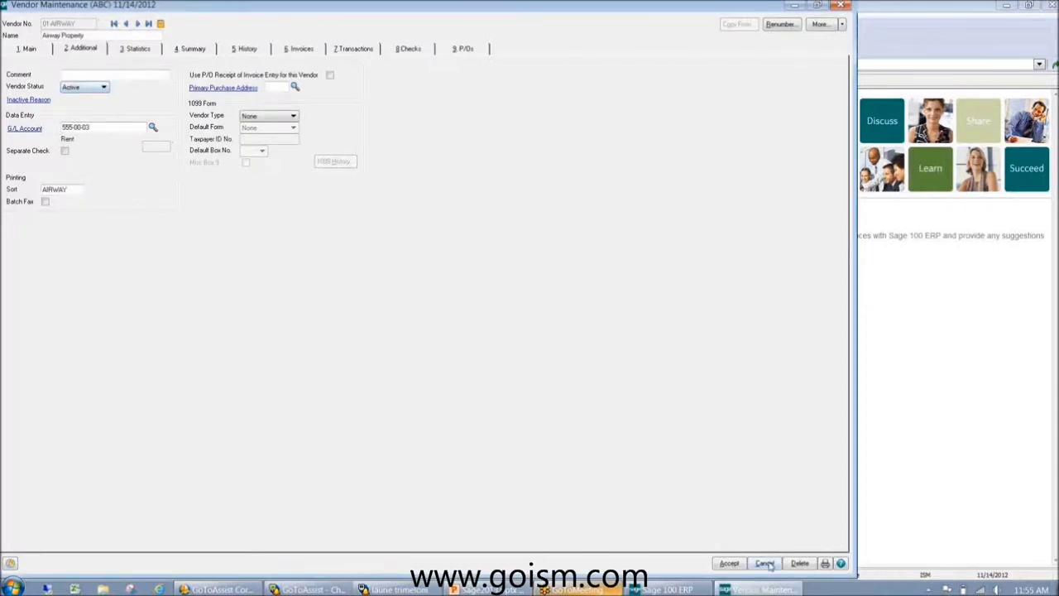
# - Try again to set the vendor status to Inactive, dismiss the message, and close Vendor Maintenance
pyautogui.click(97, 87)
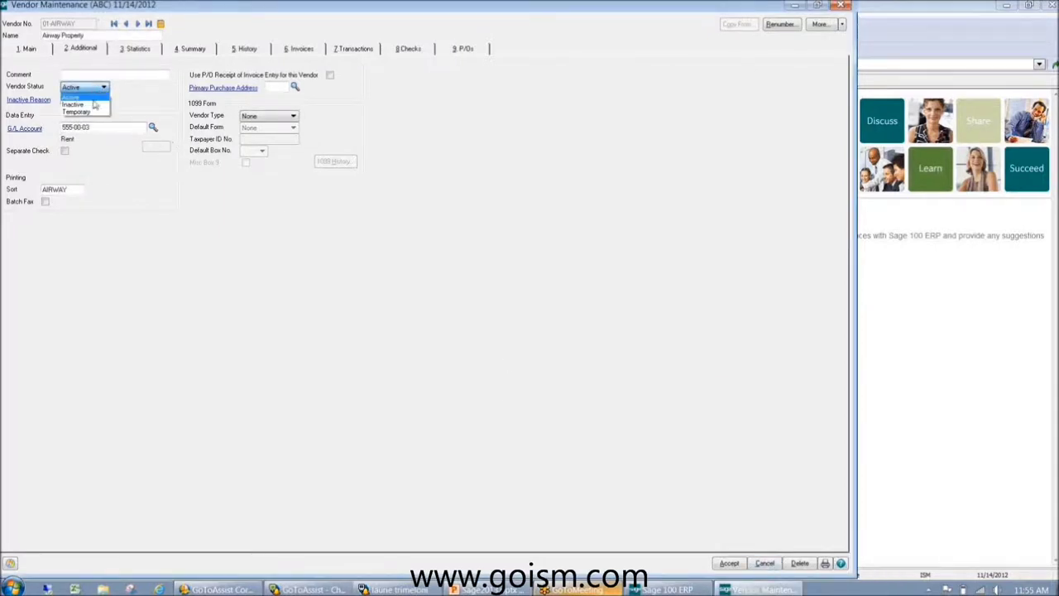
pyautogui.click(91, 105)
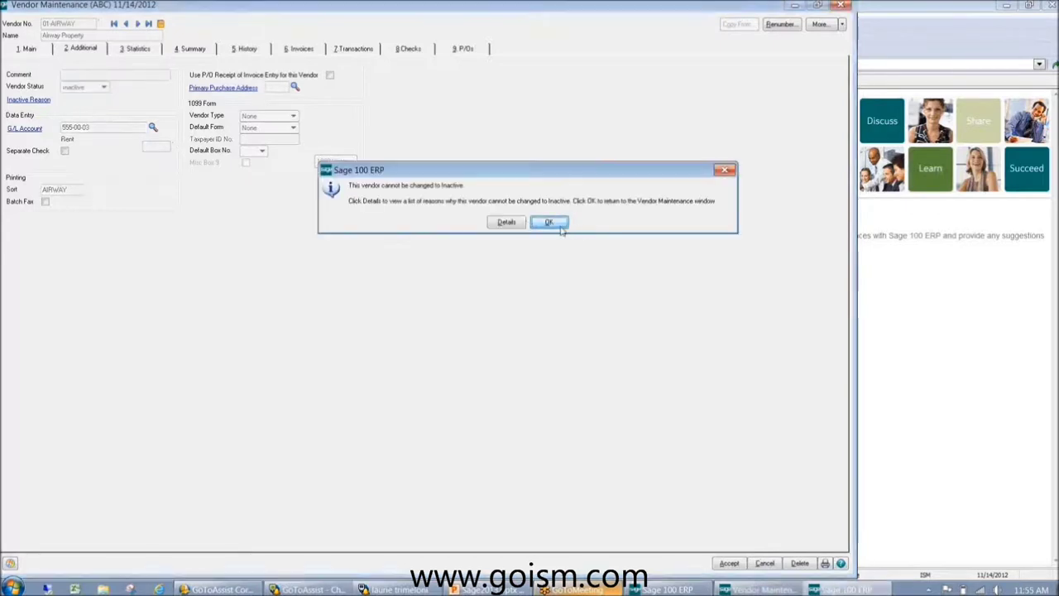
pyautogui.click(549, 221)
pyautogui.click(840, 6)
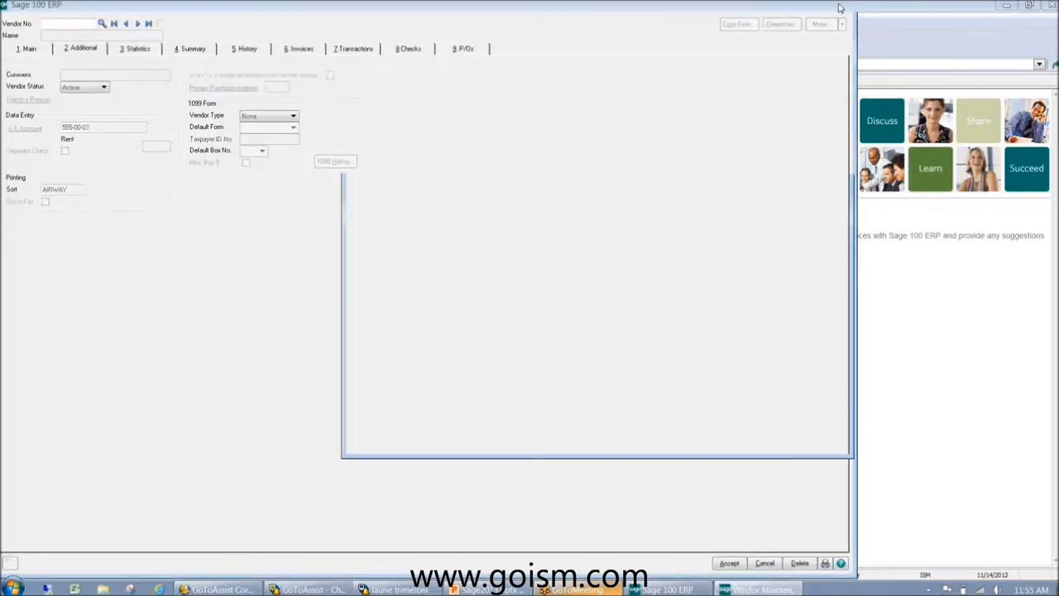
# - Open the Accounts Payable Vendor Listing report, check its Vendors to Print choices, and keep All Vendors
pyautogui.scroll(-2, 83, 389)
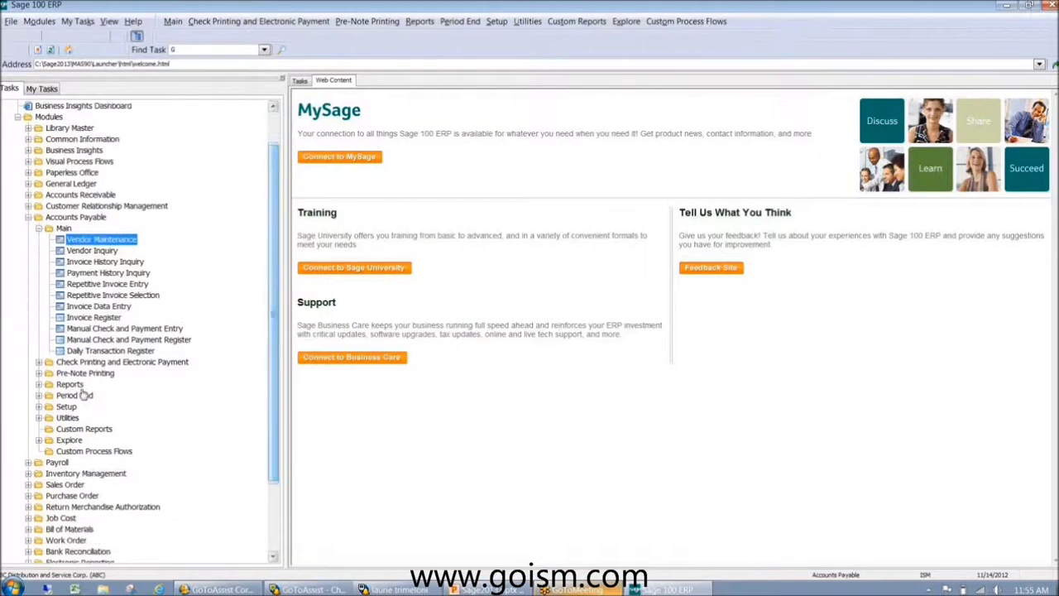
pyautogui.click(39, 385)
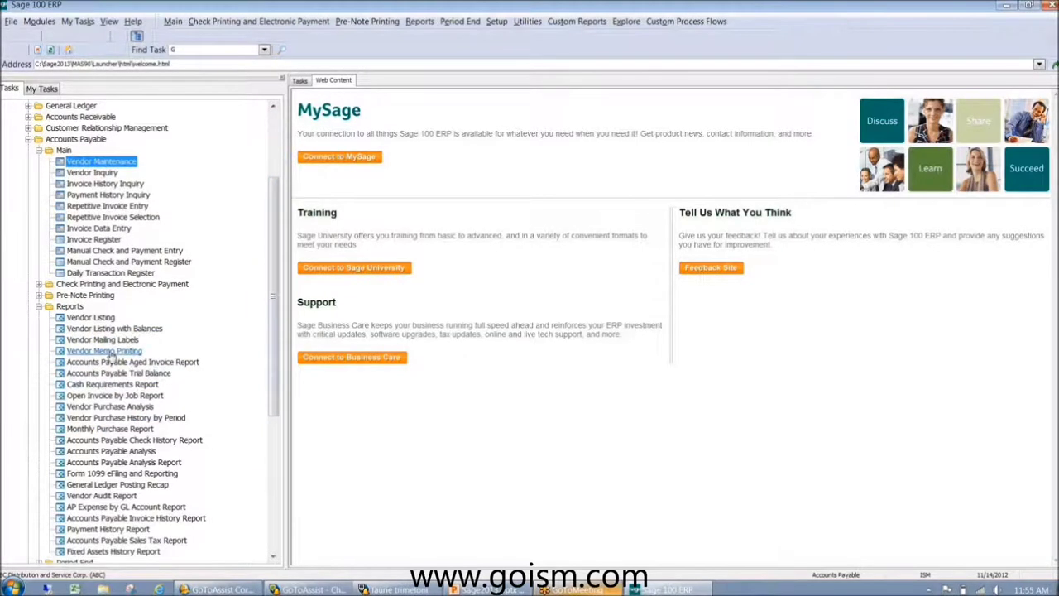
pyautogui.click(94, 319)
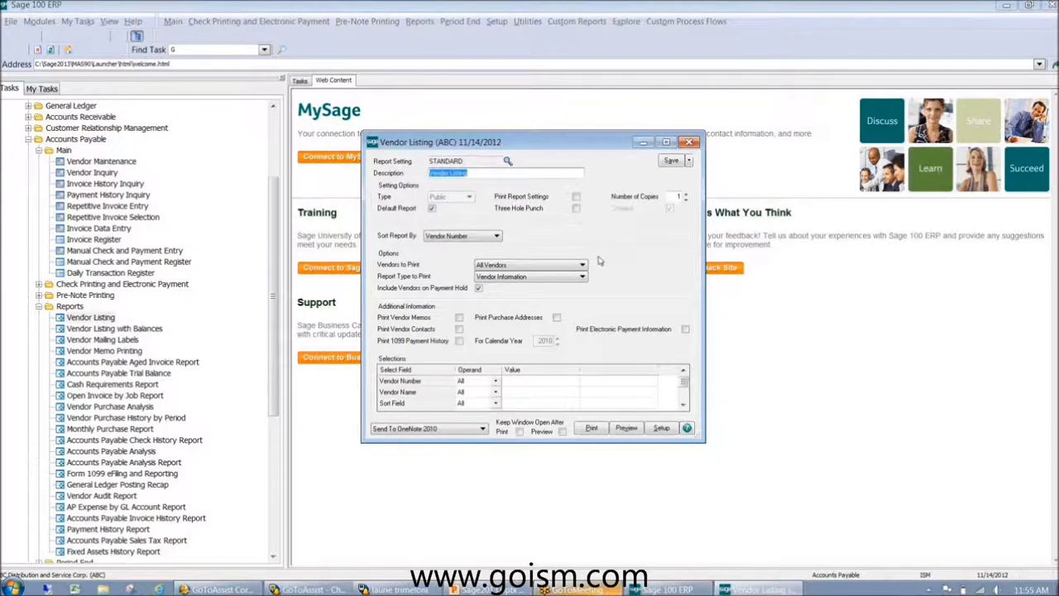
pyautogui.click(583, 265)
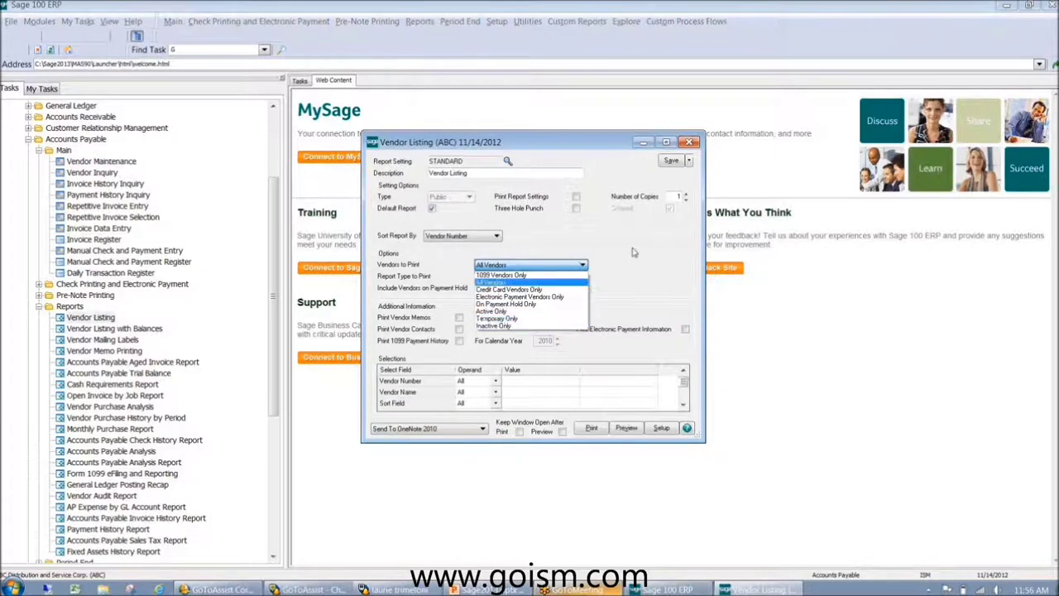
pyautogui.click(505, 282)
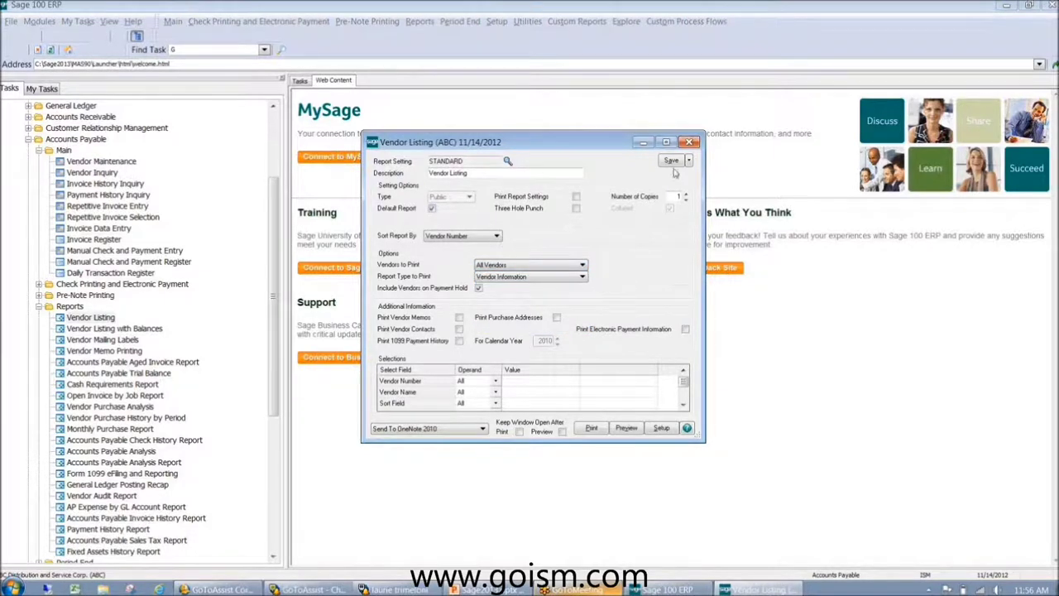
# - Close the Vendor Listing report, then open the Accounts Payable Aged Invoice Report to check its options and close it
pyautogui.click(688, 142)
pyautogui.click(126, 367)
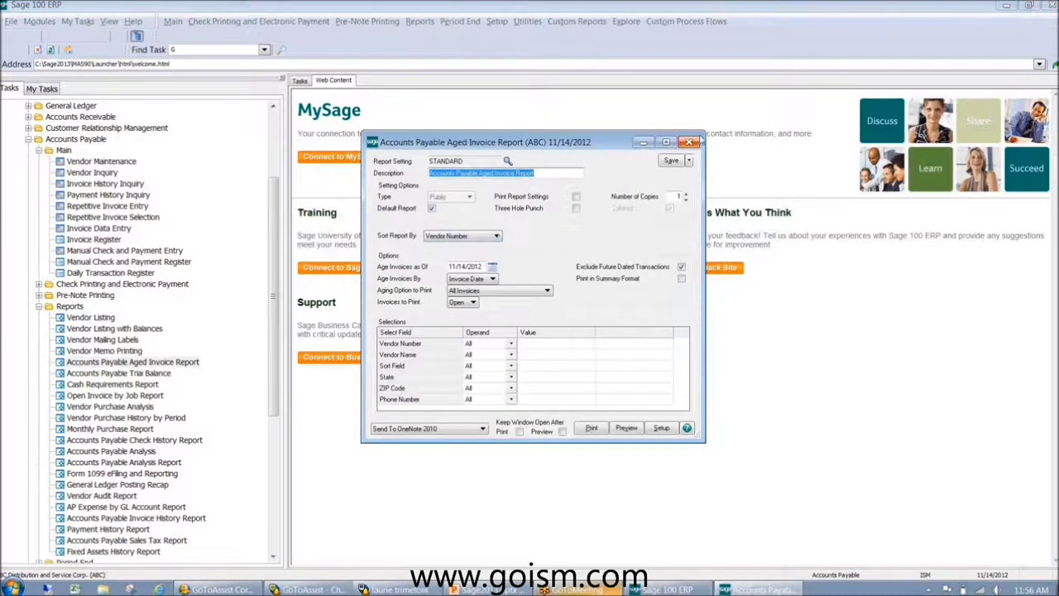
pyautogui.click(691, 142)
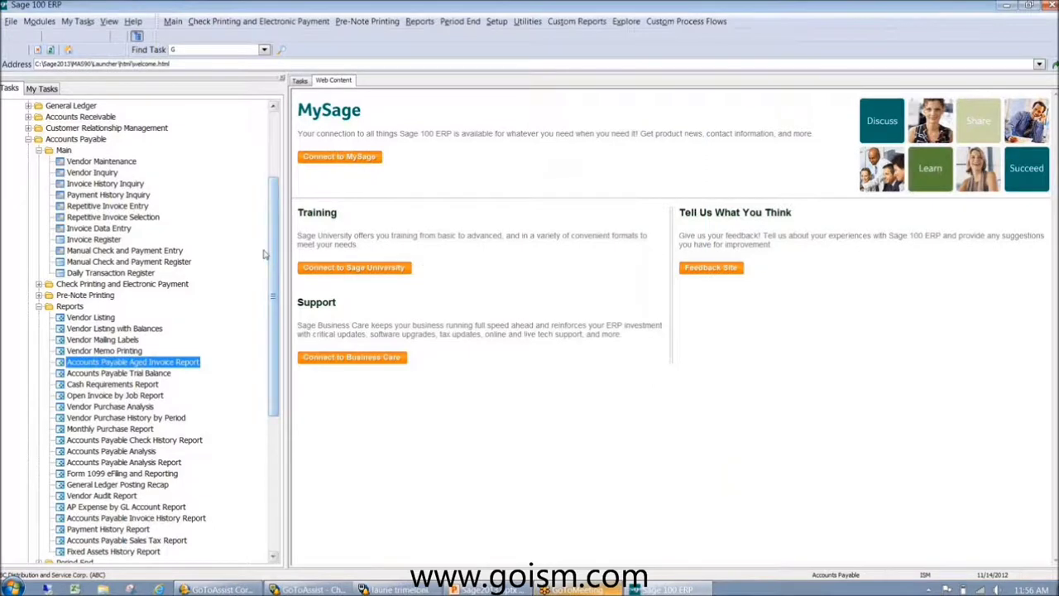
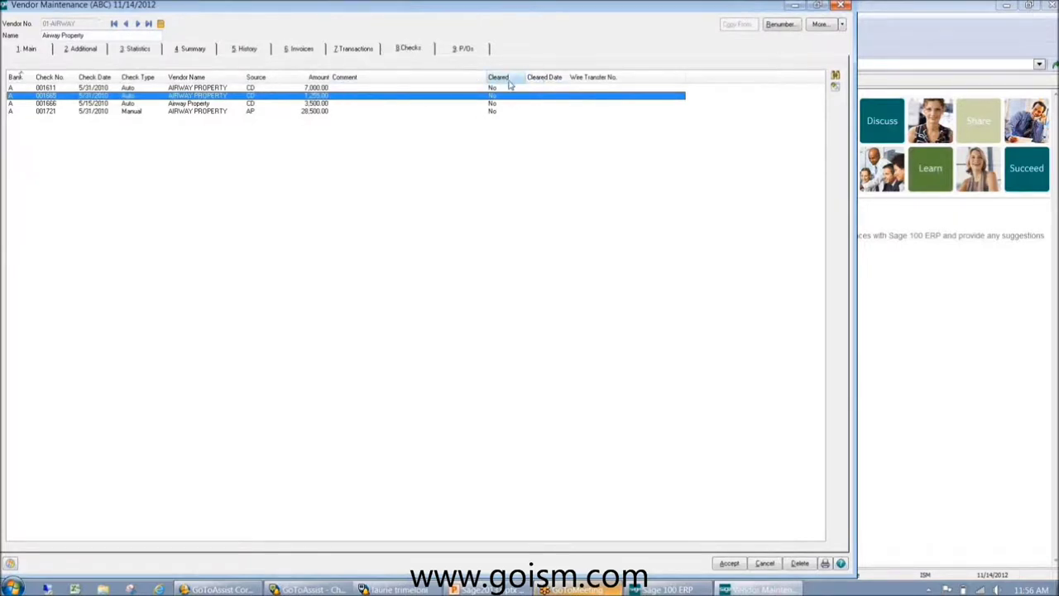
pyautogui.click(301, 48)
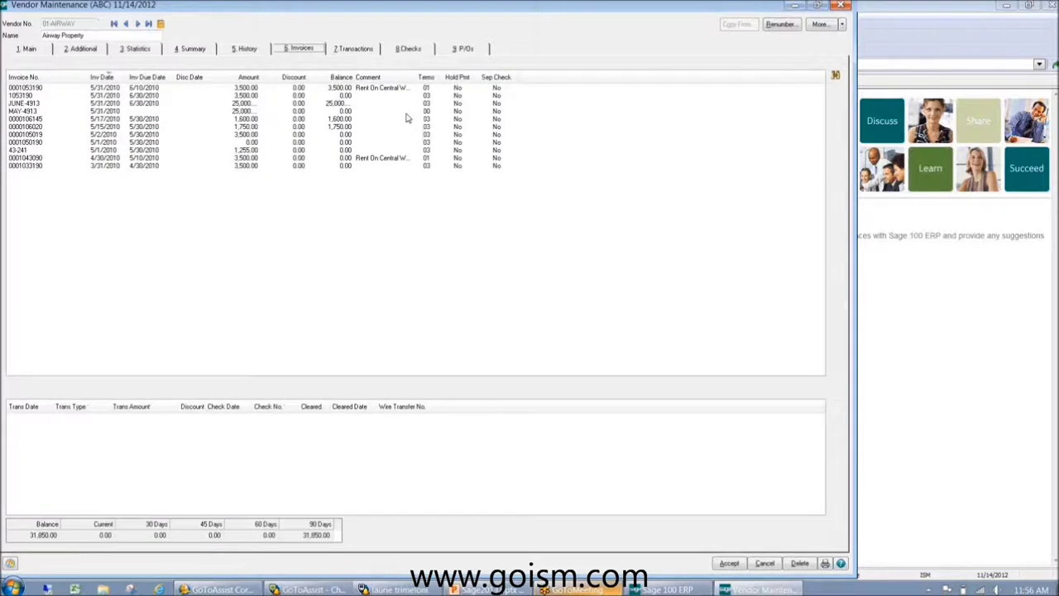
pyautogui.click(267, 135)
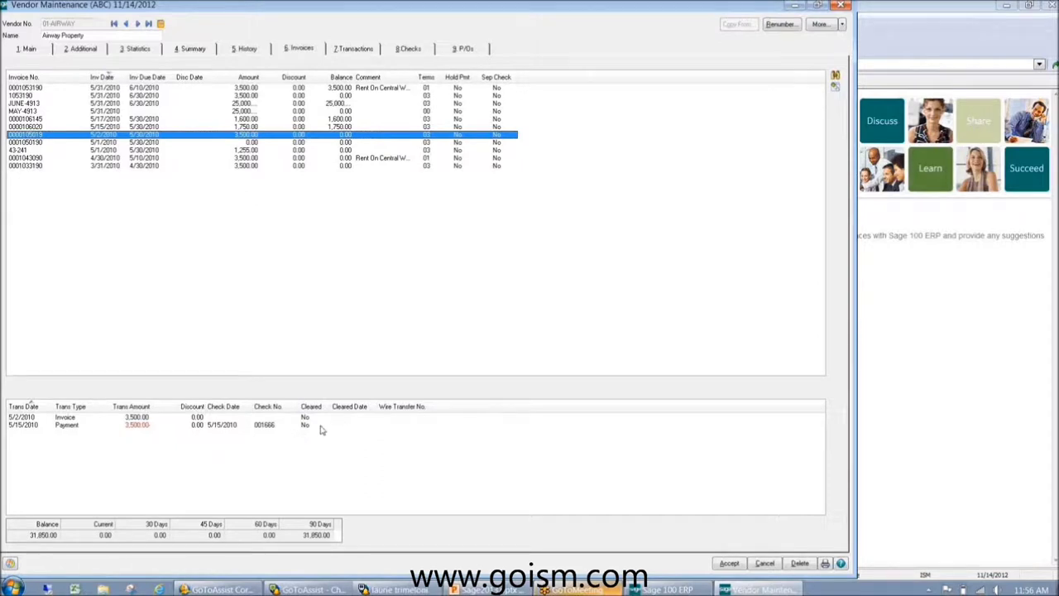
pyautogui.click(412, 49)
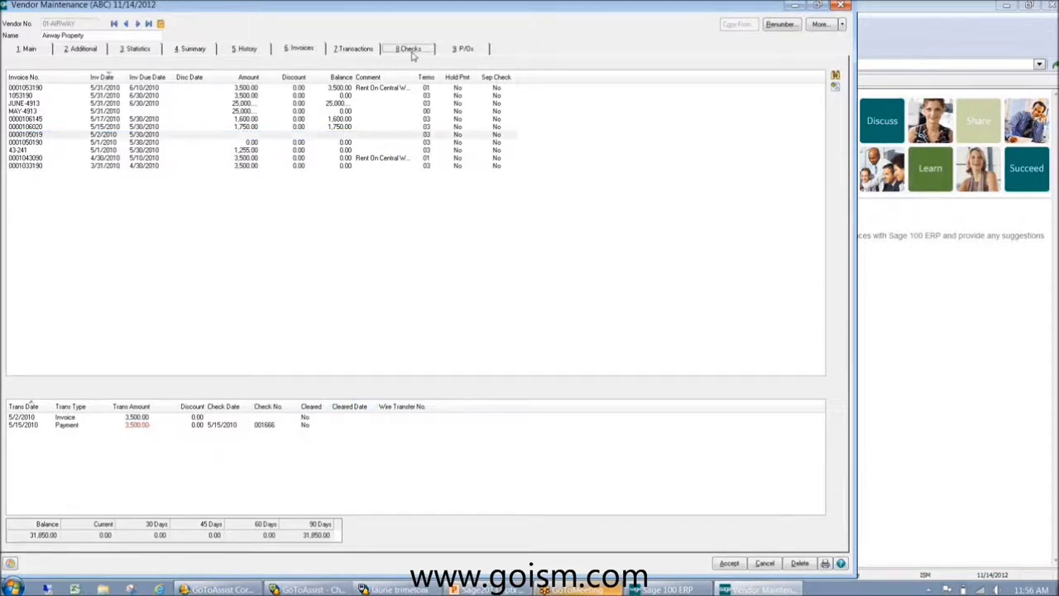
pyautogui.click(320, 104)
pyautogui.click(321, 95)
pyautogui.click(321, 88)
pyautogui.click(320, 95)
pyautogui.click(320, 111)
pyautogui.click(394, 102)
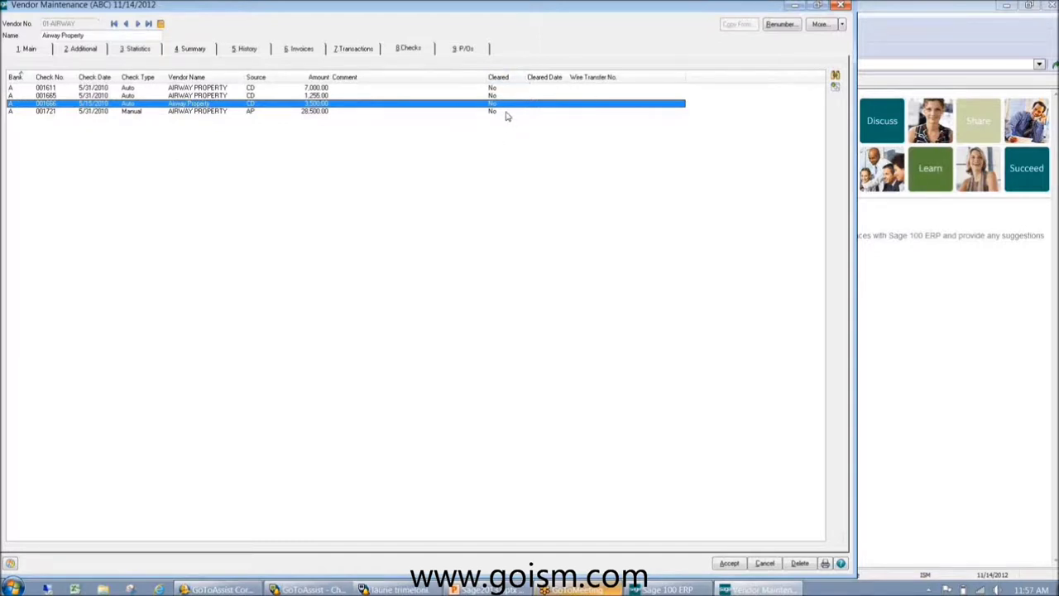
pyautogui.press('Up')
pyautogui.press('Up')
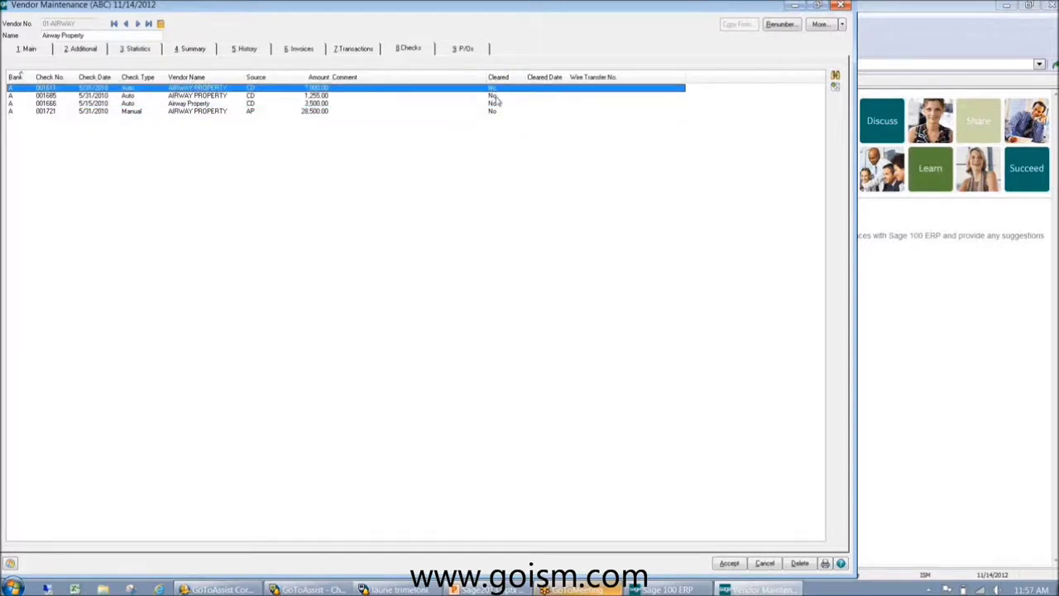
pyautogui.click(60, 103)
pyautogui.press('Up')
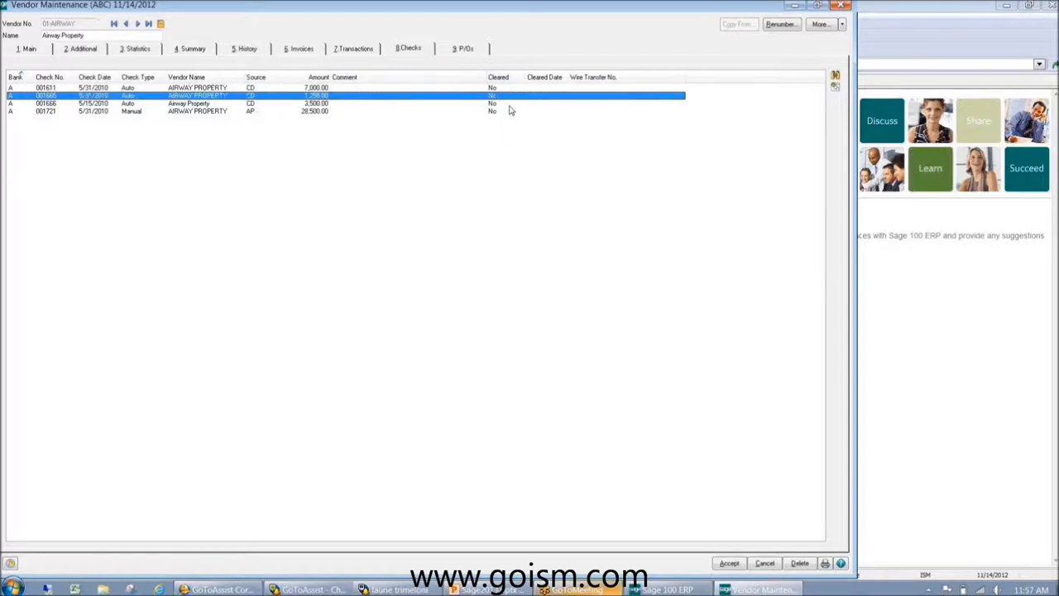
# - Review Airway Property's invoices, transactions and checks once more, and close Vendor Maintenance
pyautogui.click(302, 50)
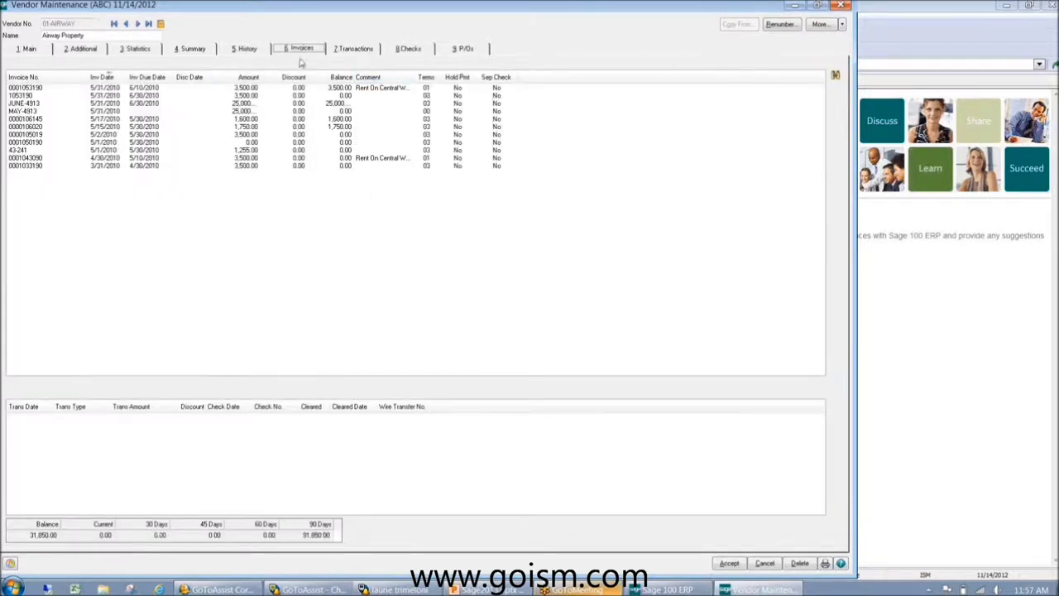
pyautogui.click(361, 52)
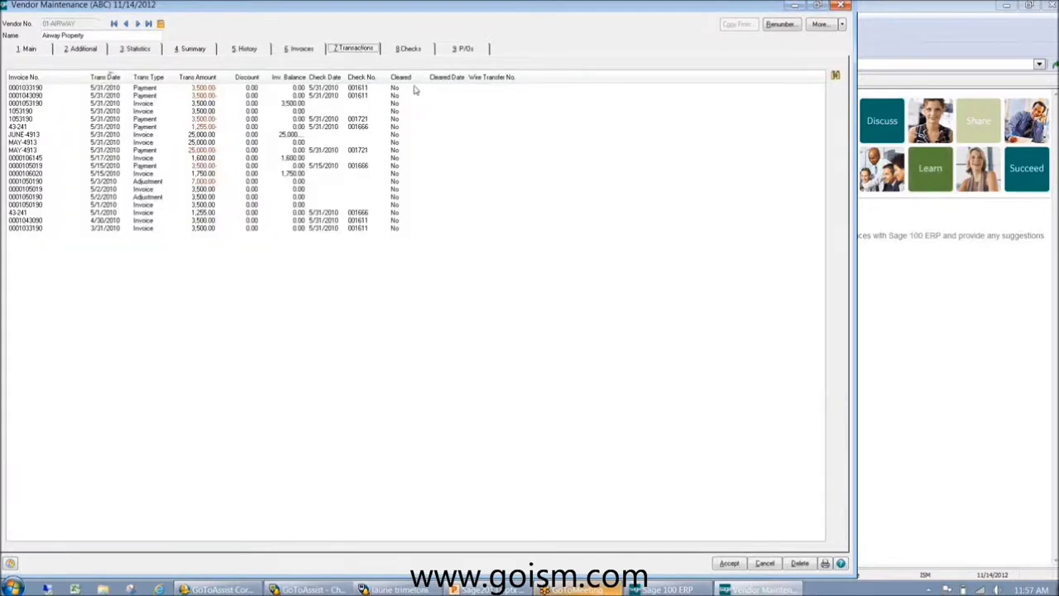
pyautogui.click(414, 53)
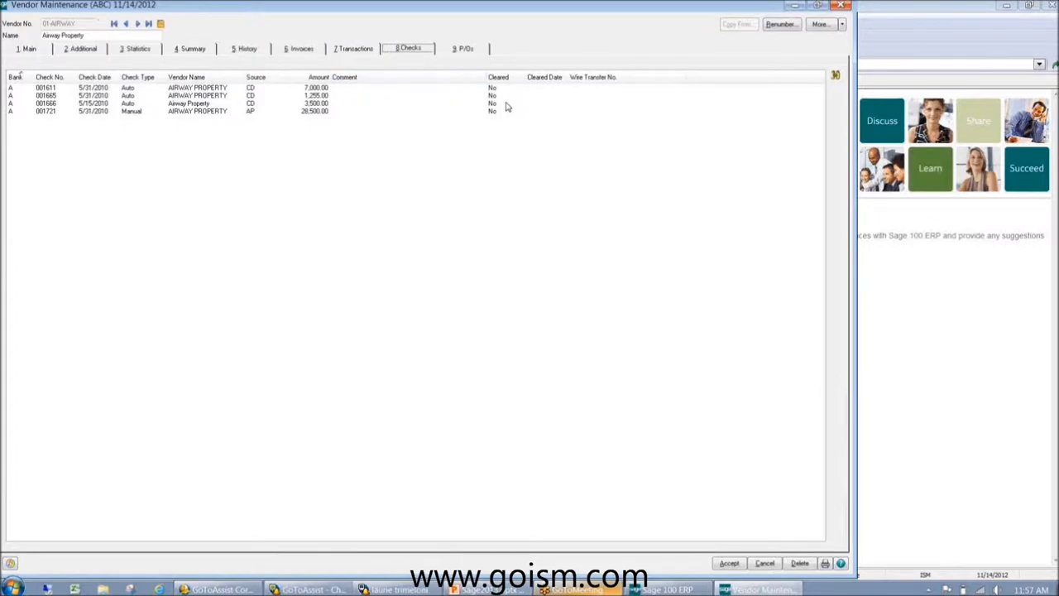
pyautogui.click(841, 5)
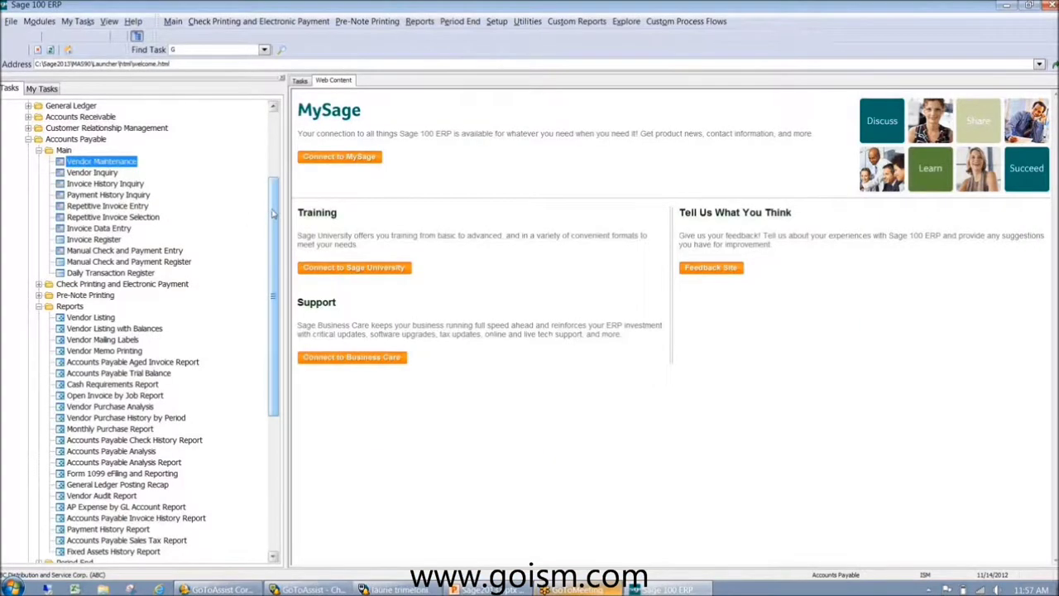
# - Collapse the Accounts Payable Reports and Main folders, and open Accounts Receivable Customer Maintenance with the proposed accounting date
pyautogui.moveTo(273, 214); pyautogui.dragTo(296, 332)
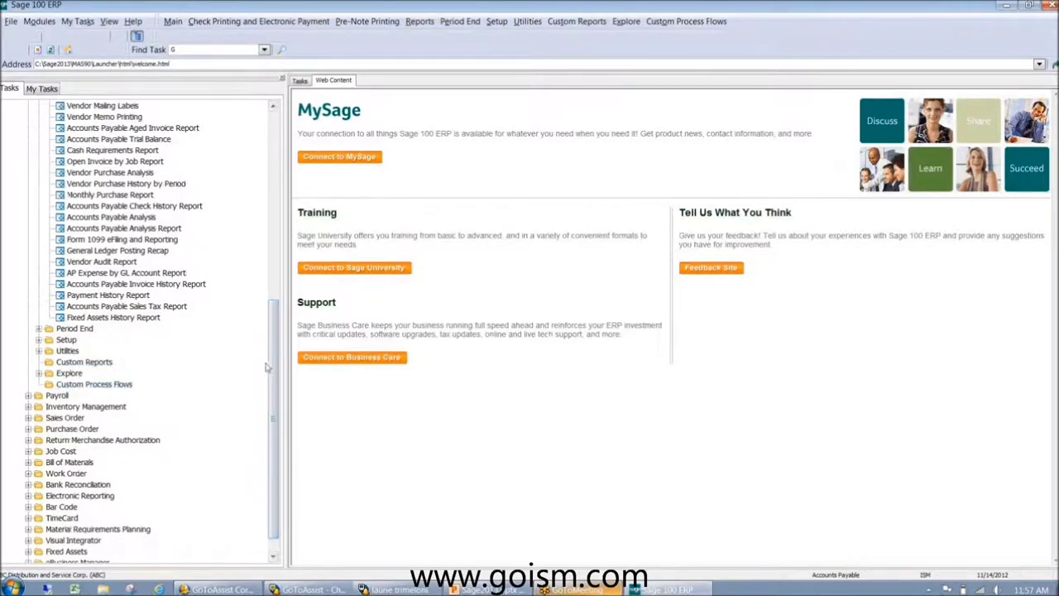
pyautogui.moveTo(275, 346); pyautogui.dragTo(274, 211)
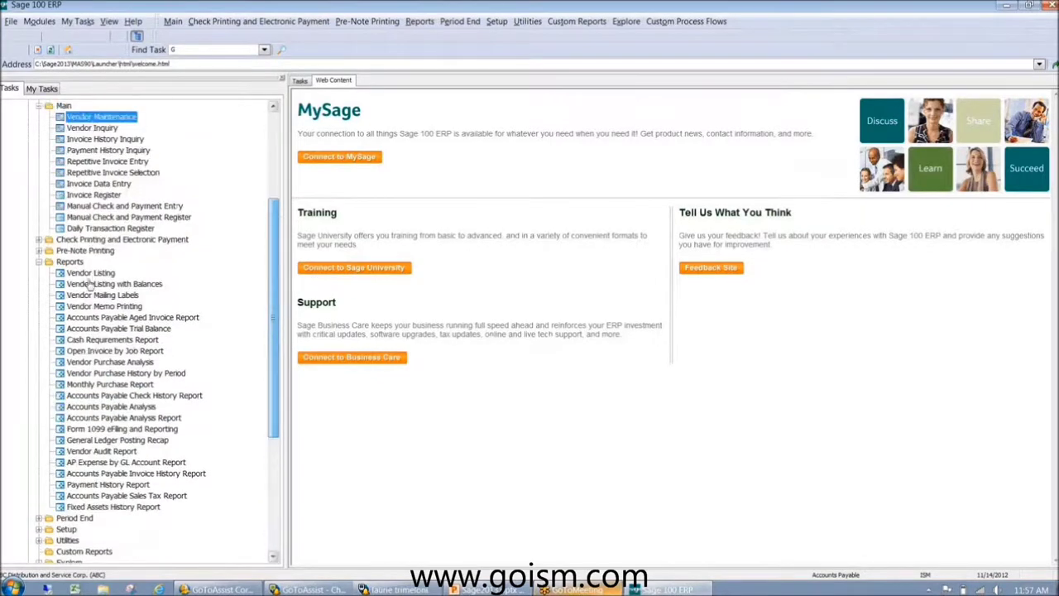
pyautogui.click(38, 271)
pyautogui.click(39, 140)
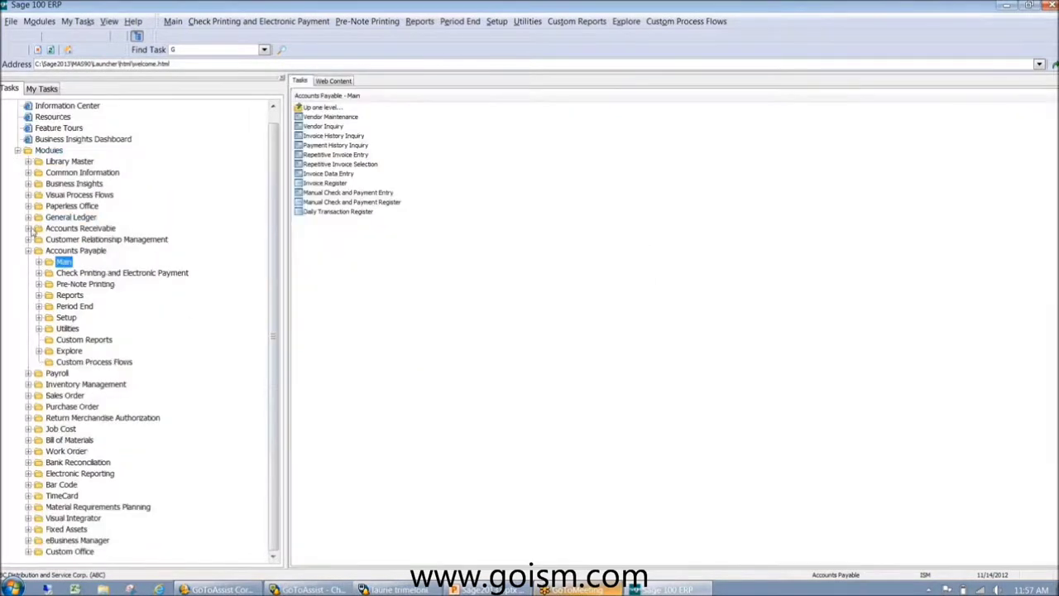
pyautogui.click(28, 228)
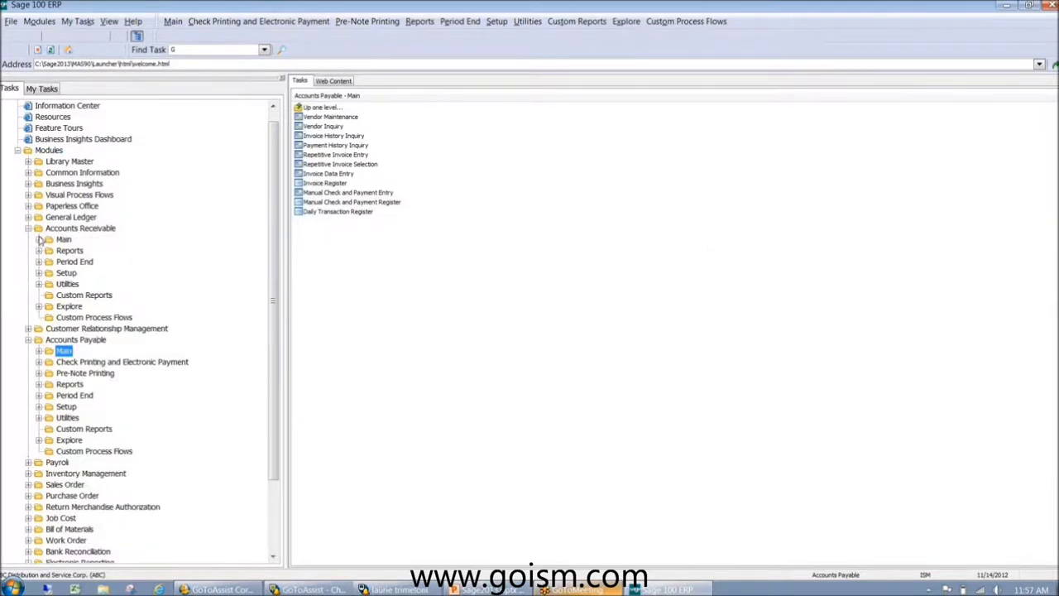
pyautogui.click(38, 239)
pyautogui.doubleClick(106, 249)
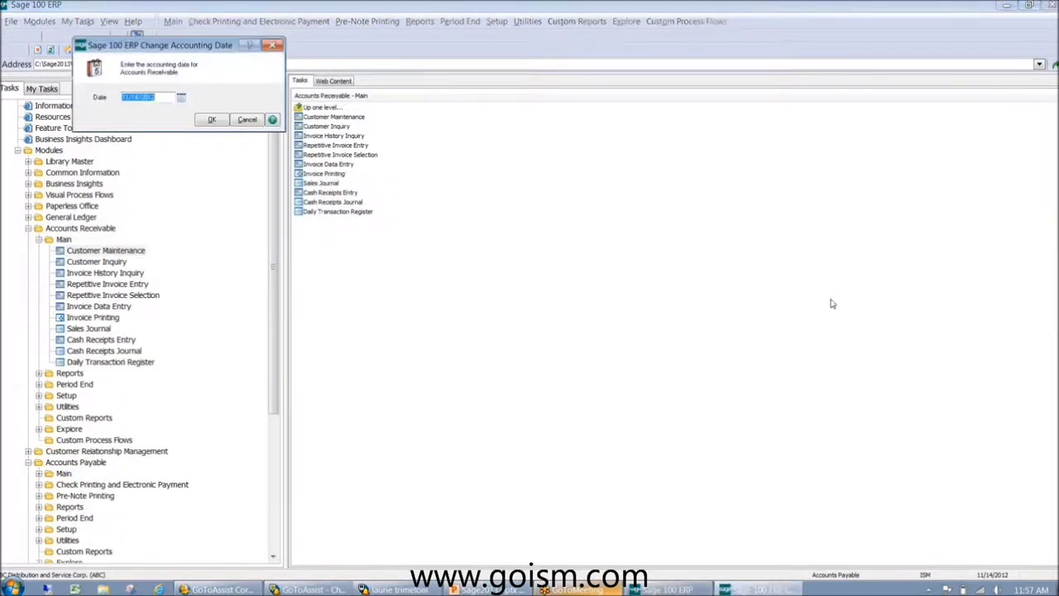
pyautogui.click(212, 119)
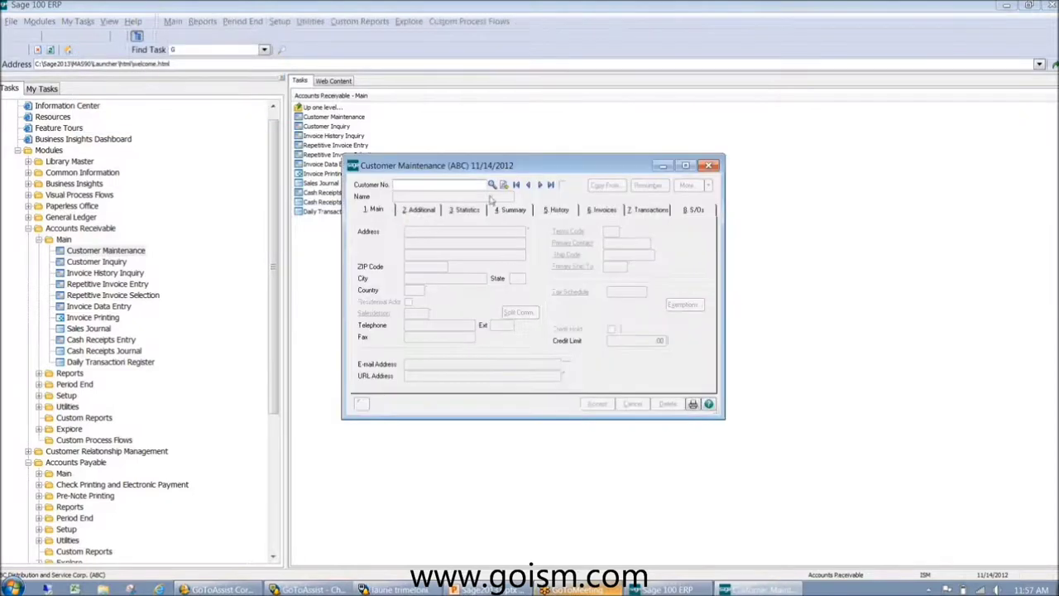
# - Check the Customer Status choices in the first customer's additional settings, accept the record, and close Customer Maintenance
pyautogui.click(540, 185)
pyautogui.click(420, 209)
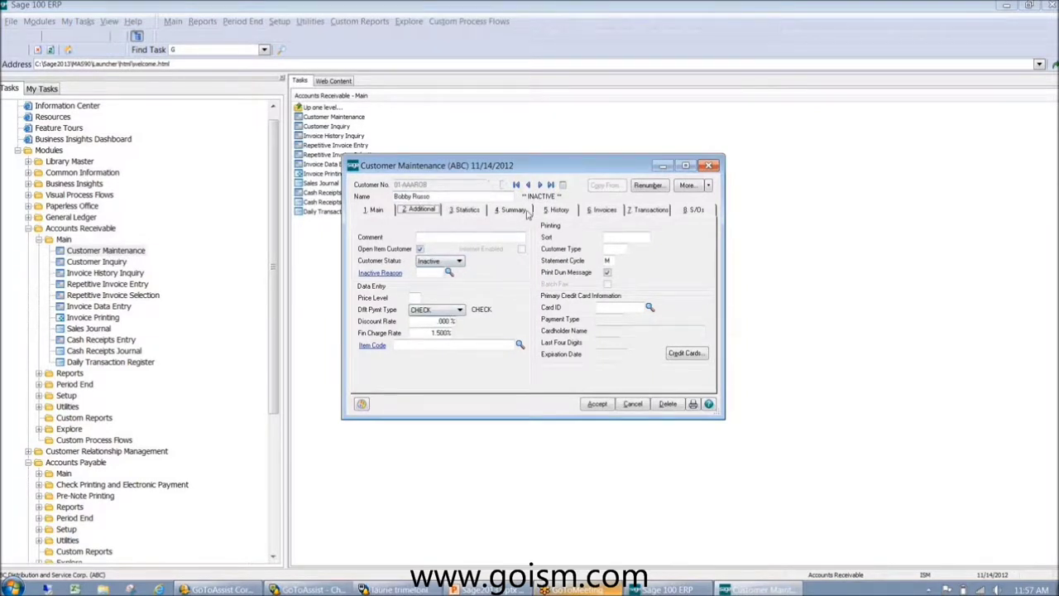
pyautogui.click(459, 263)
pyautogui.click(435, 279)
pyautogui.click(598, 404)
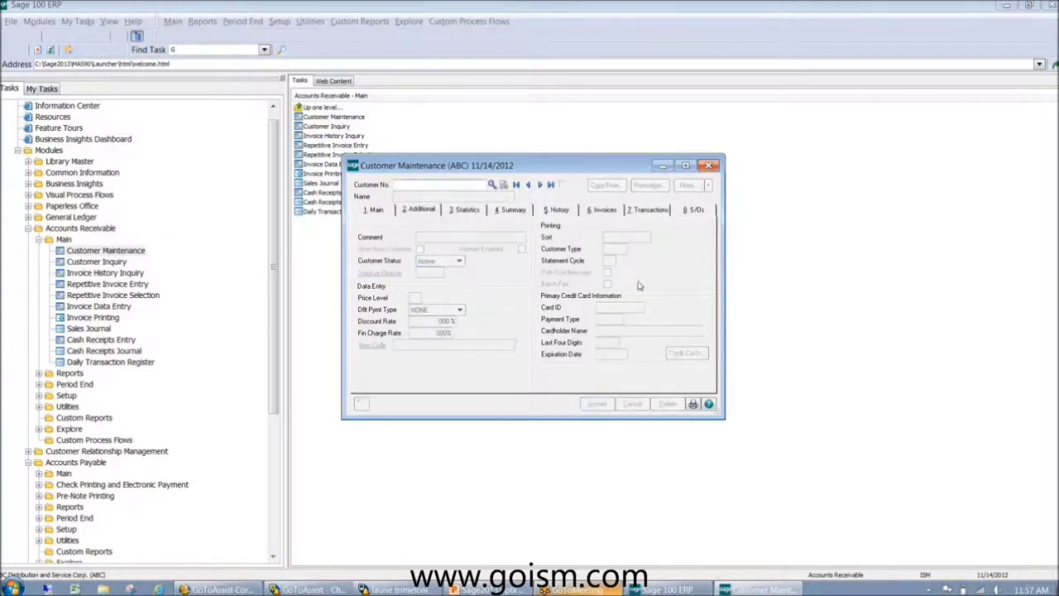
pyautogui.click(708, 165)
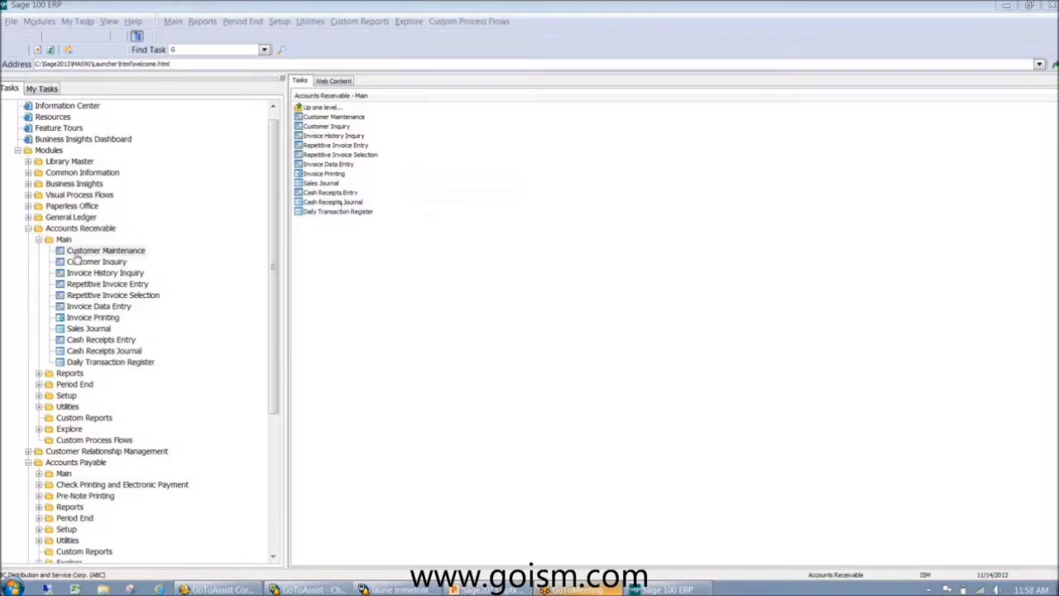
# - Collapse Accounts Receivable and open Item Maintenance in Inventory Management with the proposed accounting date
pyautogui.click(38, 239)
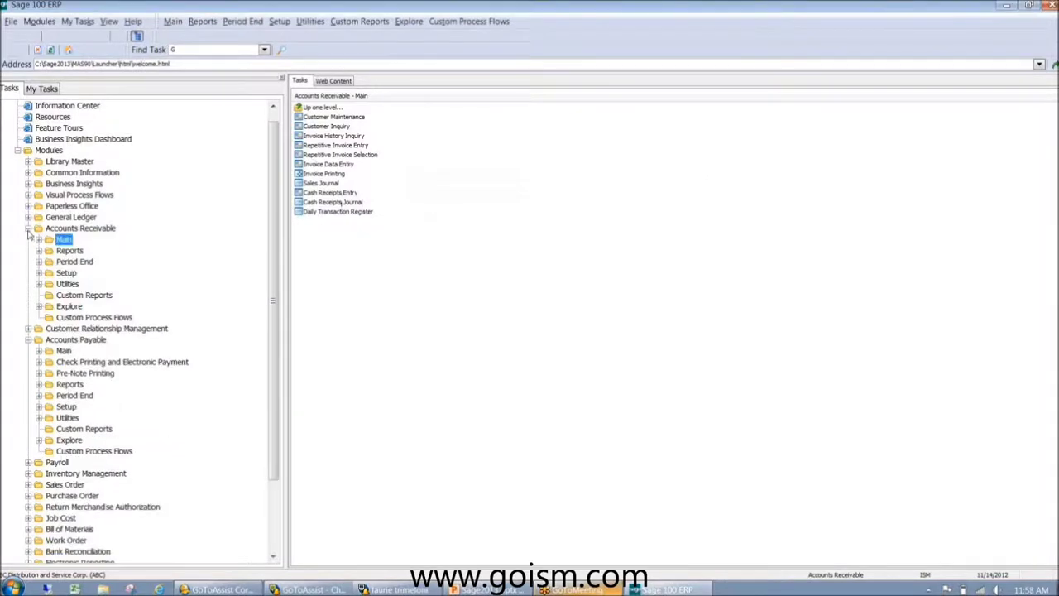
pyautogui.click(27, 228)
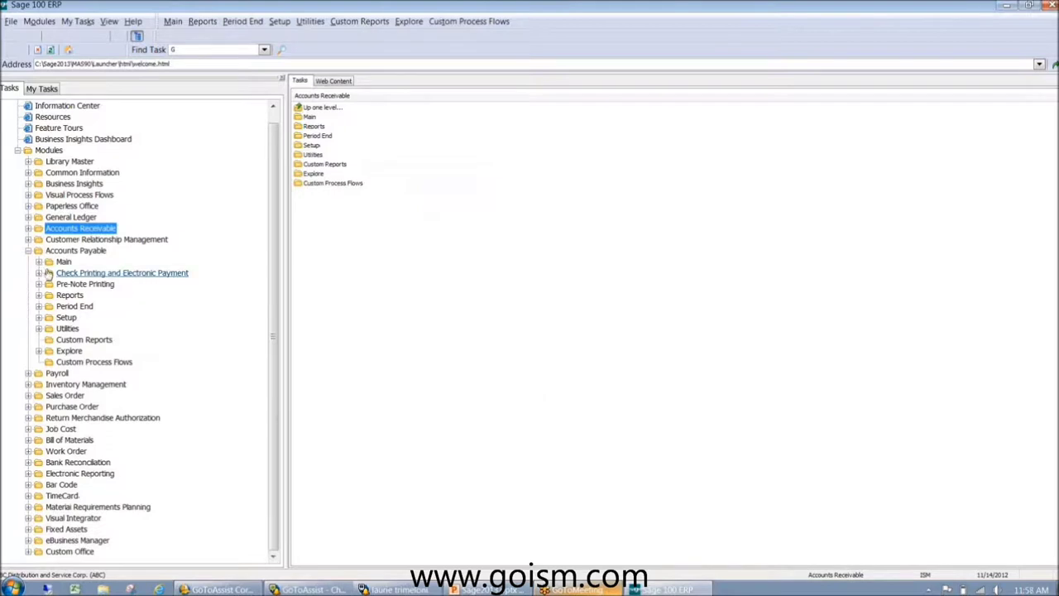
pyautogui.click(27, 384)
pyautogui.click(38, 396)
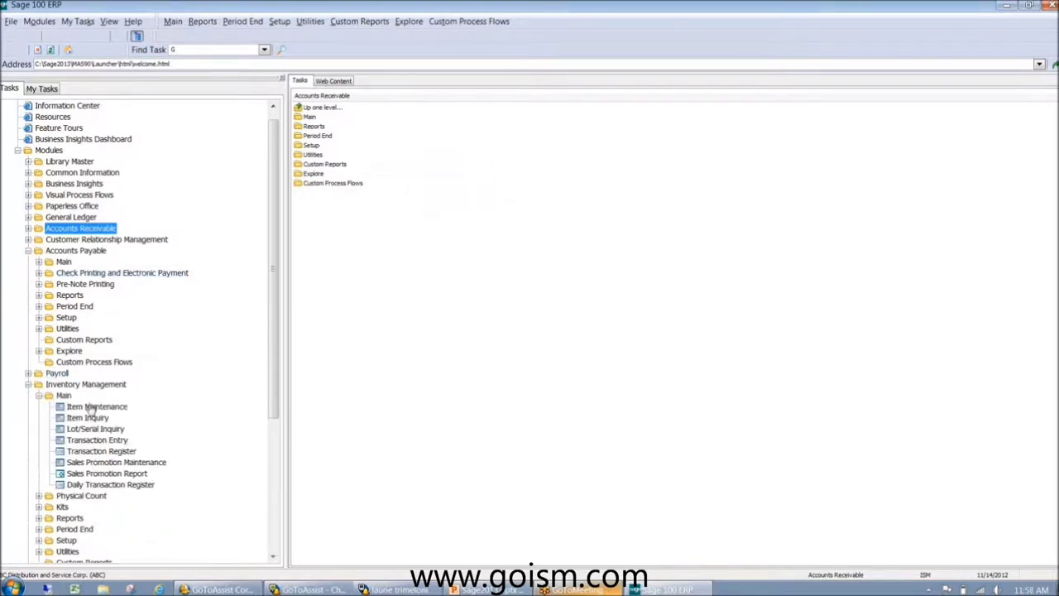
pyautogui.click(89, 407)
pyautogui.click(212, 120)
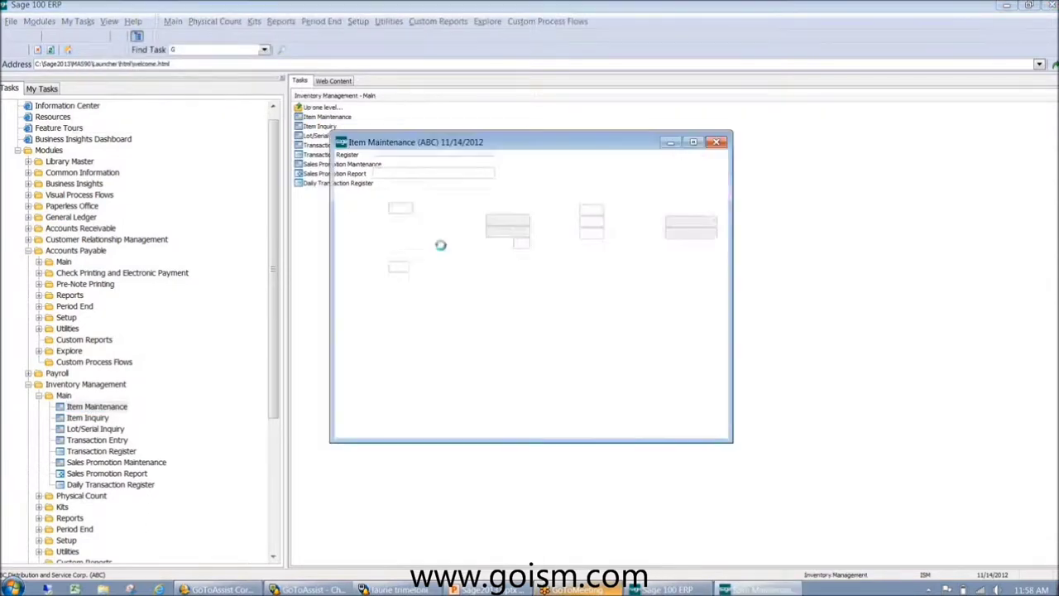
# - Examine the warehouse quantities of item 1001-HON-H252 in its quantity and main details, and accept the record
pyautogui.click(548, 162)
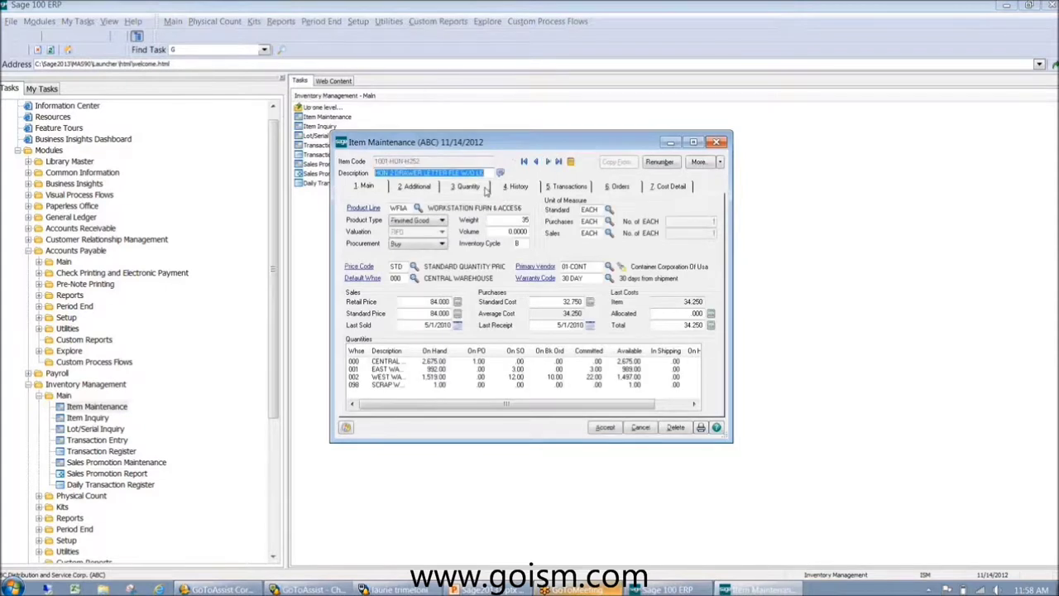
pyautogui.click(468, 186)
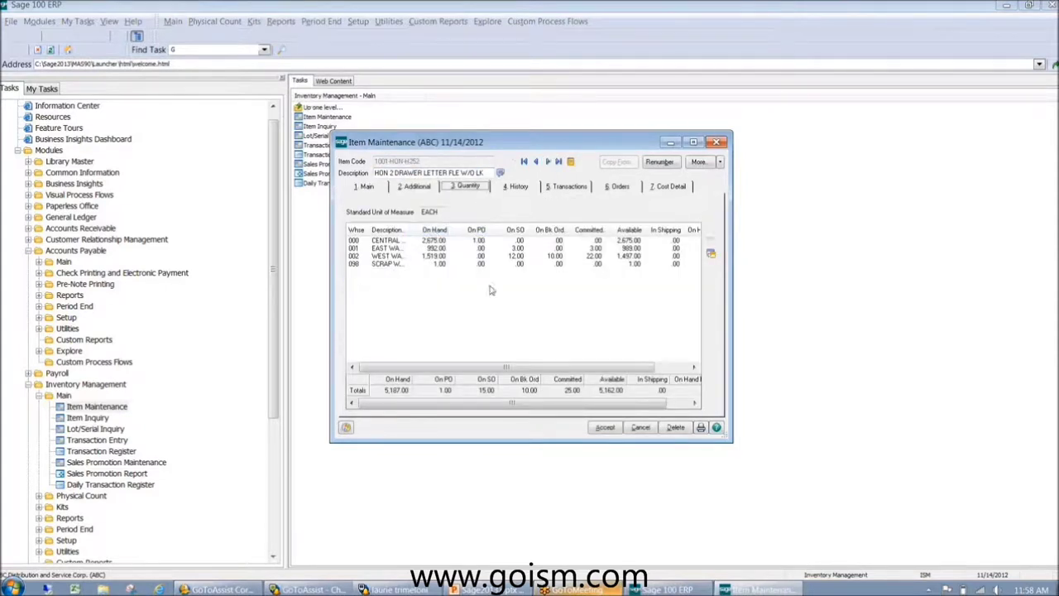
pyautogui.click(430, 254)
pyautogui.press('Down')
pyautogui.press('Down')
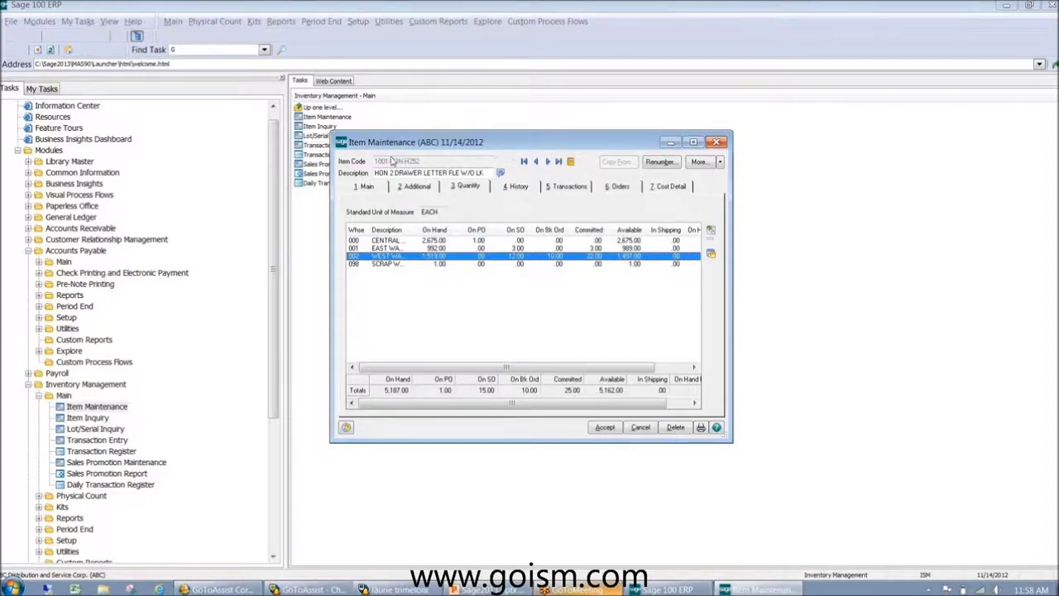
pyautogui.click(468, 189)
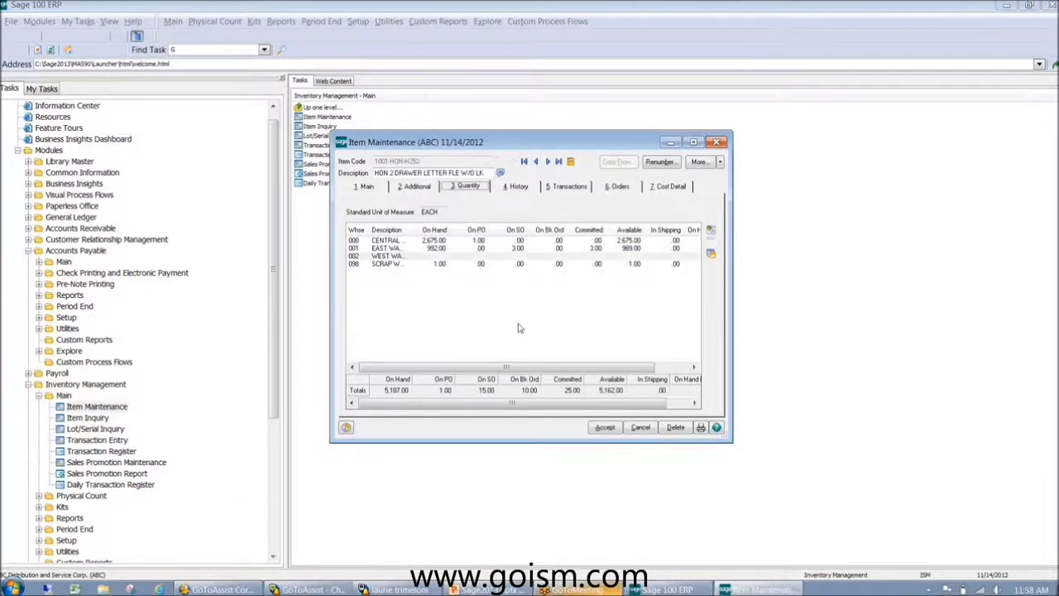
pyautogui.click(368, 188)
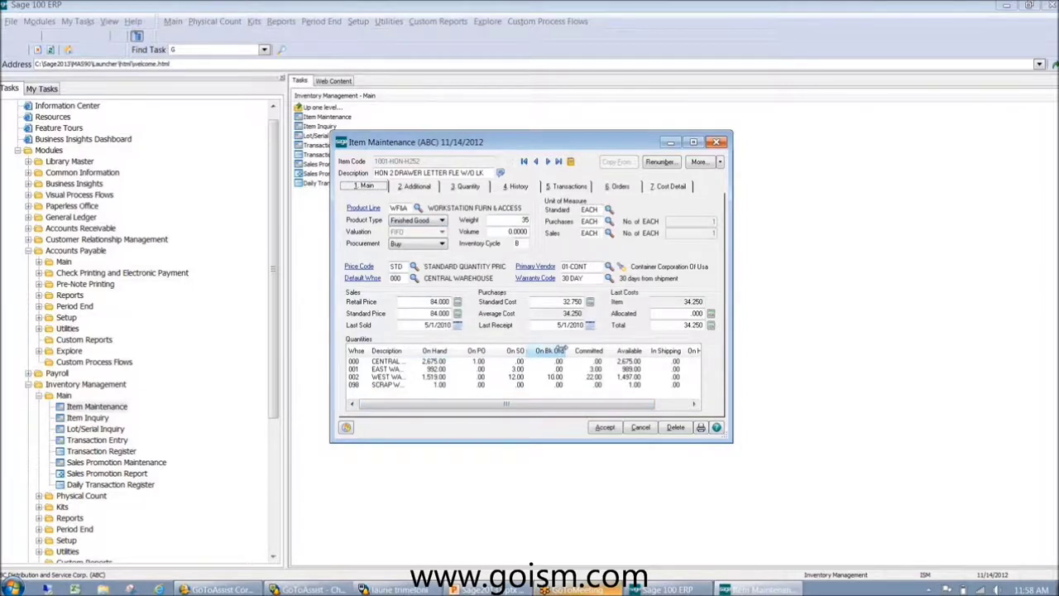
pyautogui.click(605, 427)
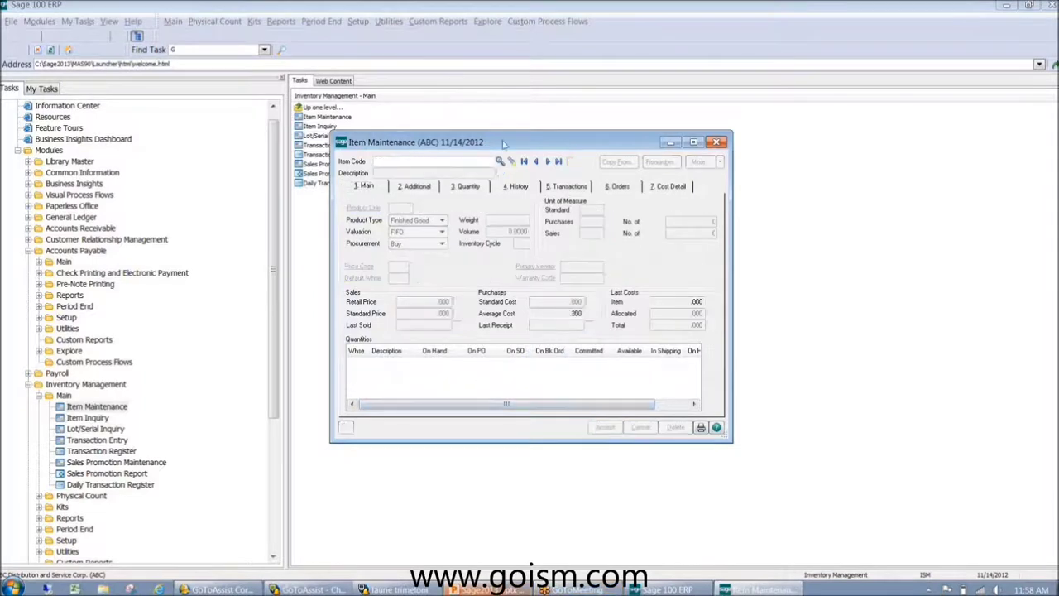
# - Display item 1001-HON-H252LK, inspect its quantities for warehouse 002, and close Item Maintenance
pyautogui.click(547, 161)
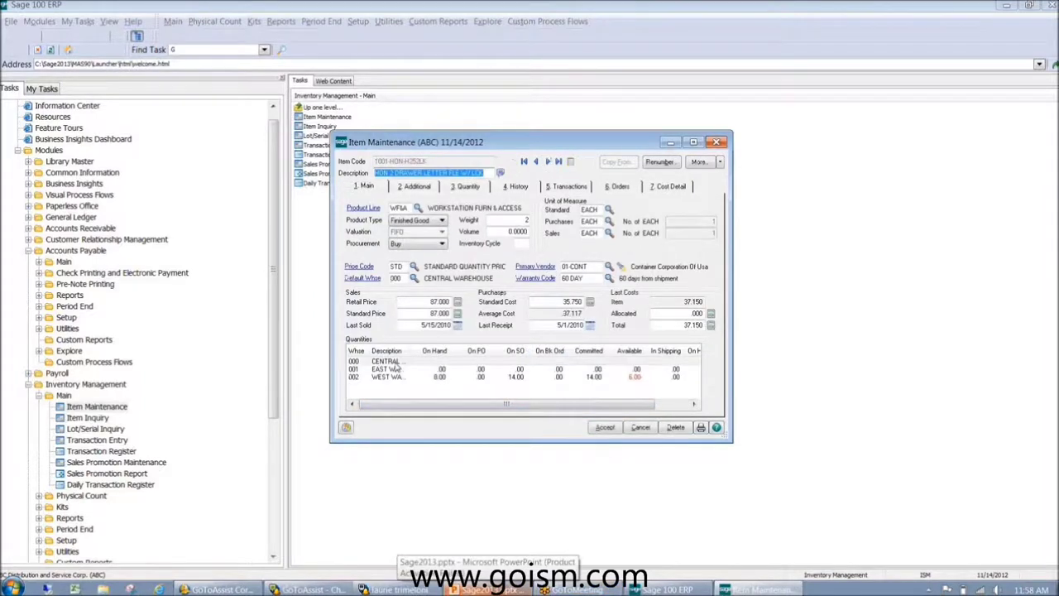
pyautogui.click(488, 380)
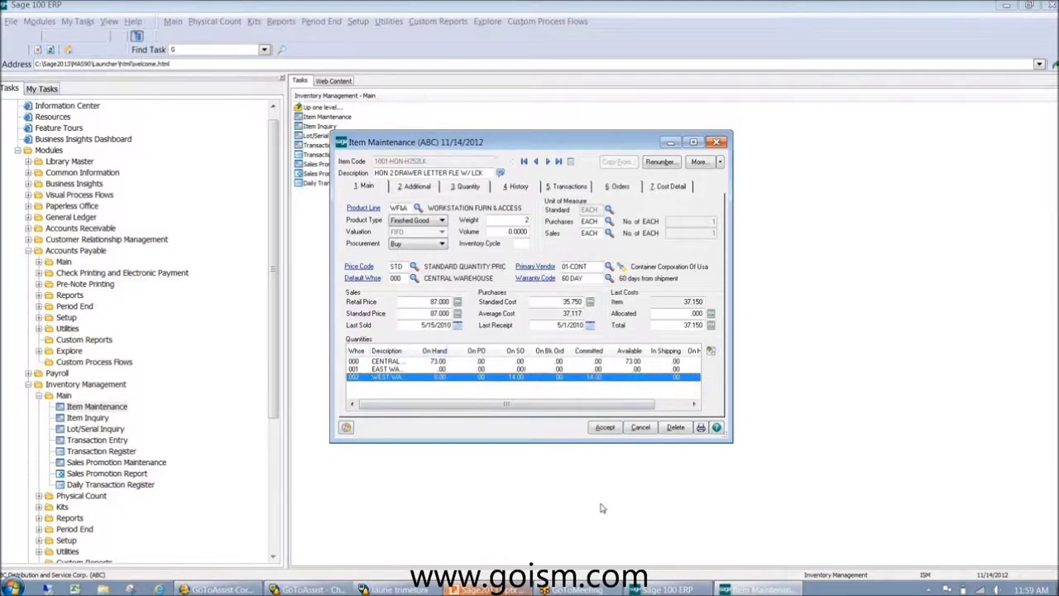
pyautogui.click(719, 143)
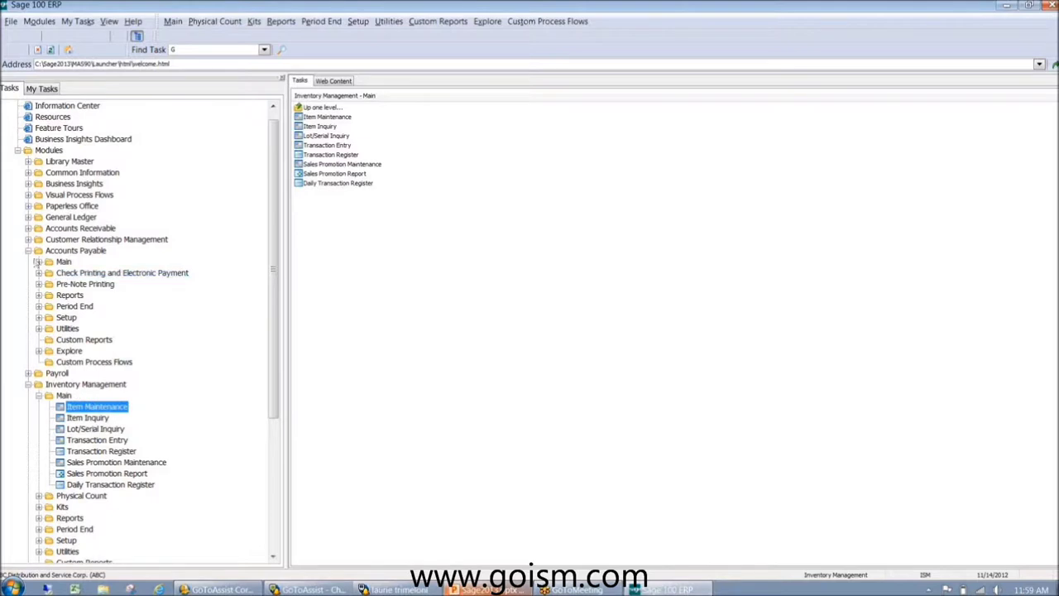
# - Examine the ACH settings in Accounts Payable Options and close the options window
pyautogui.click(38, 318)
pyautogui.doubleClick(110, 328)
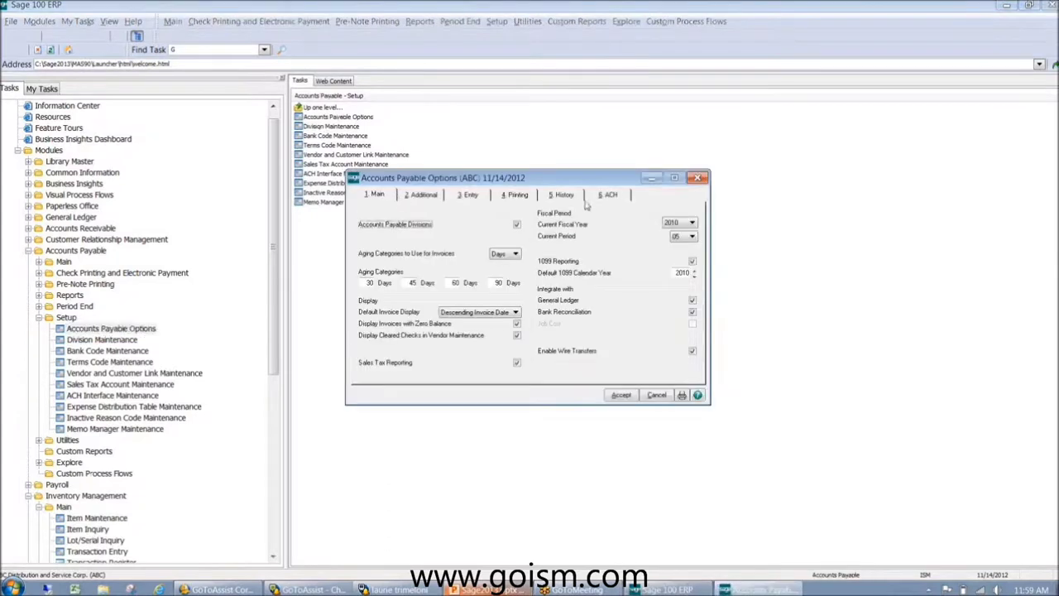
pyautogui.click(606, 197)
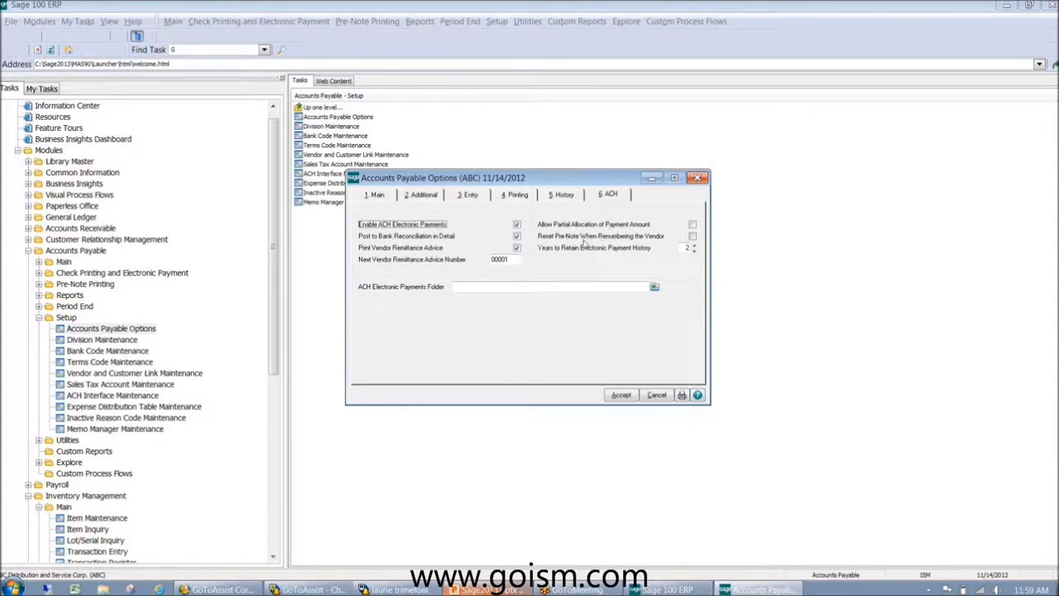
pyautogui.click(698, 179)
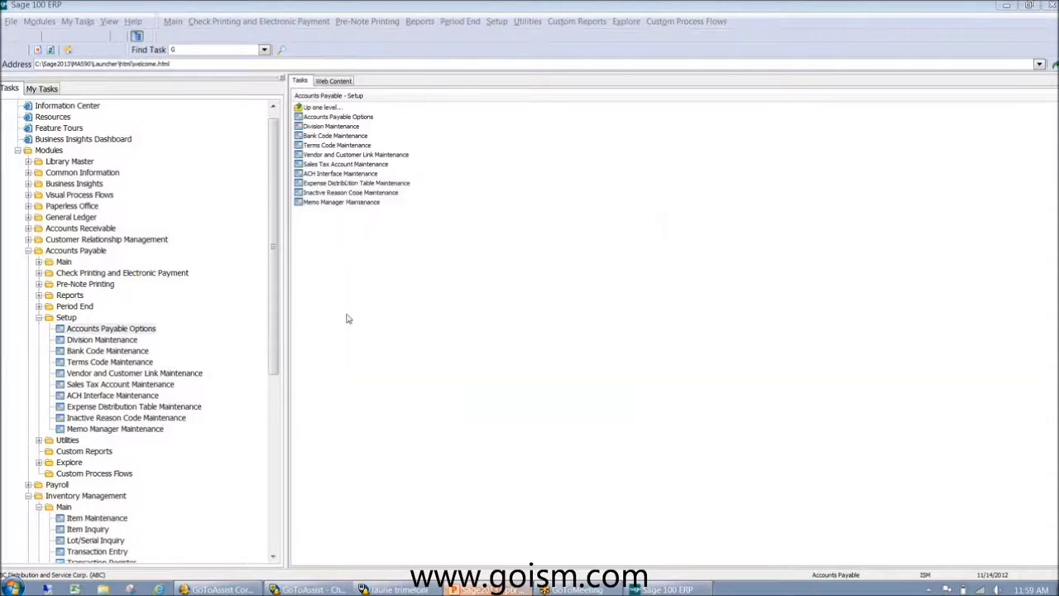
# - Collapse the Accounts Payable and Inventory Management modules in the task tree
pyautogui.click(39, 317)
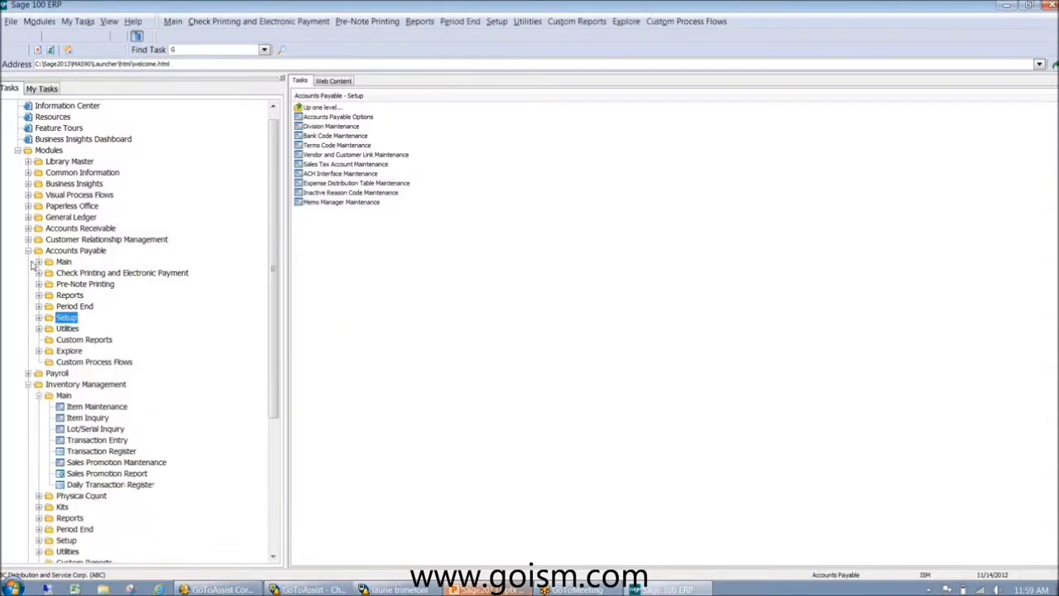
pyautogui.click(27, 250)
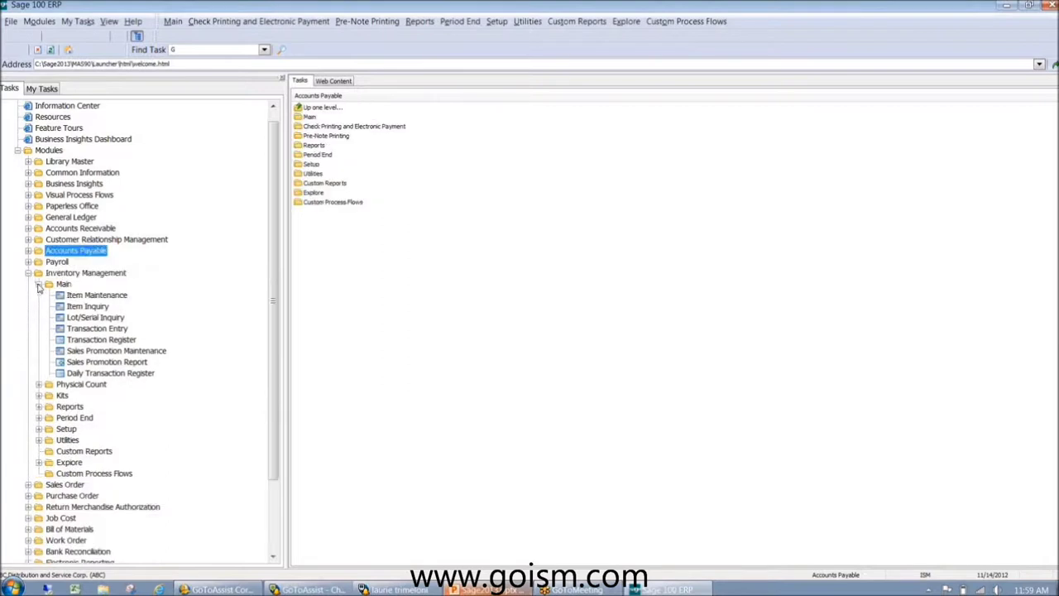
pyautogui.click(38, 284)
pyautogui.click(28, 272)
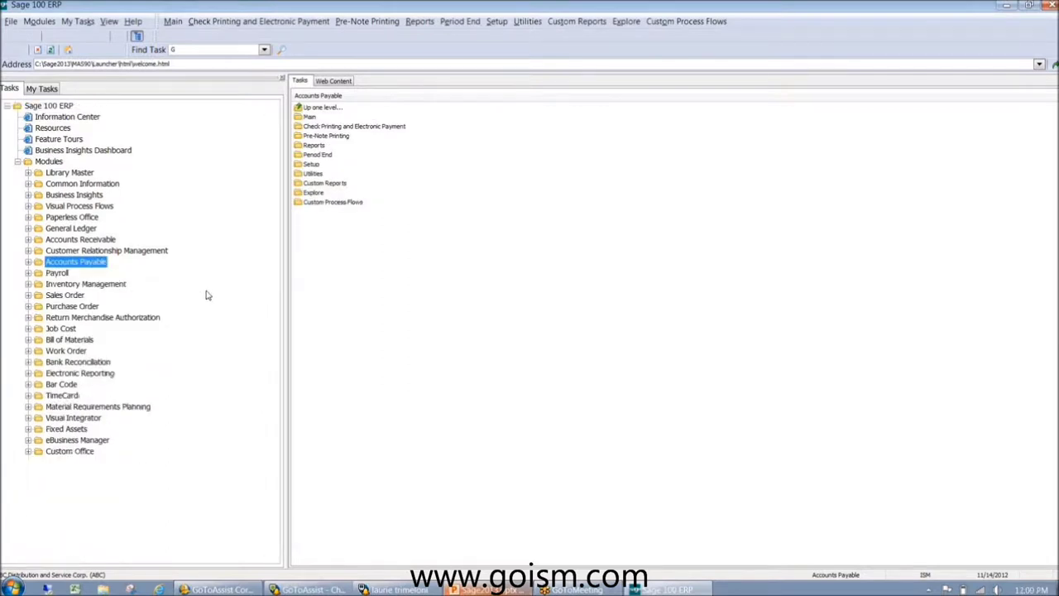
# - Expand the Sales and Receivables groups of Visual Process Flows and open the Entry and Invoice flow with the proposed accounting date
pyautogui.click(29, 207)
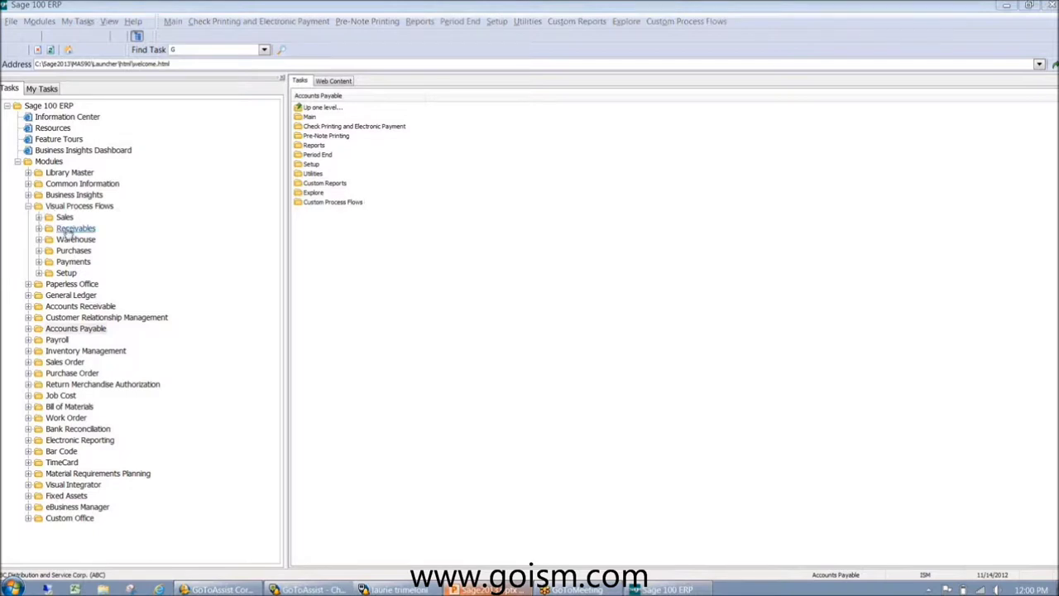
pyautogui.click(38, 218)
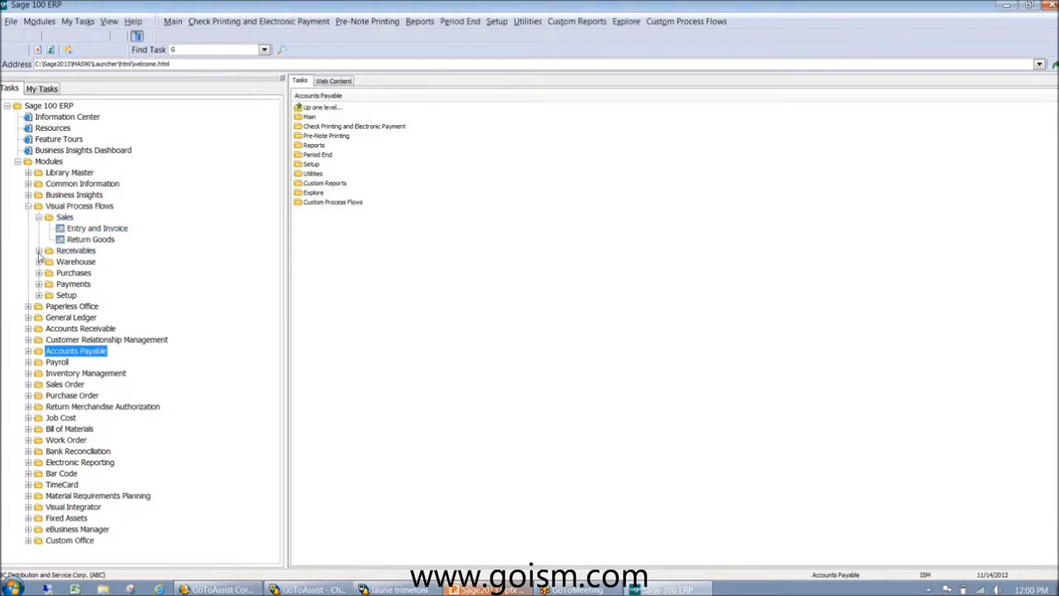
pyautogui.click(38, 250)
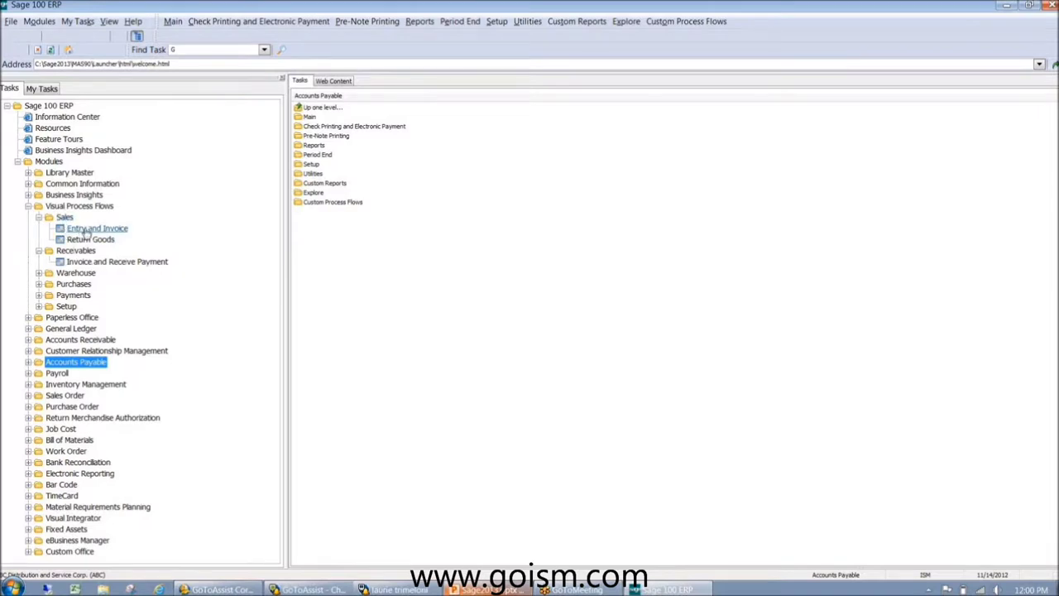
pyautogui.click(86, 233)
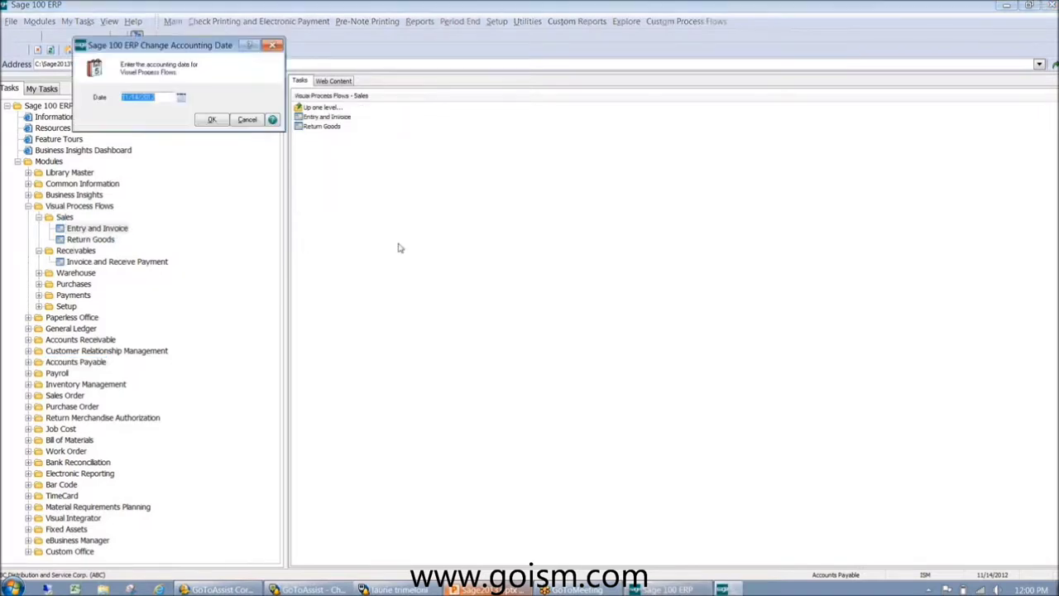
pyautogui.click(211, 120)
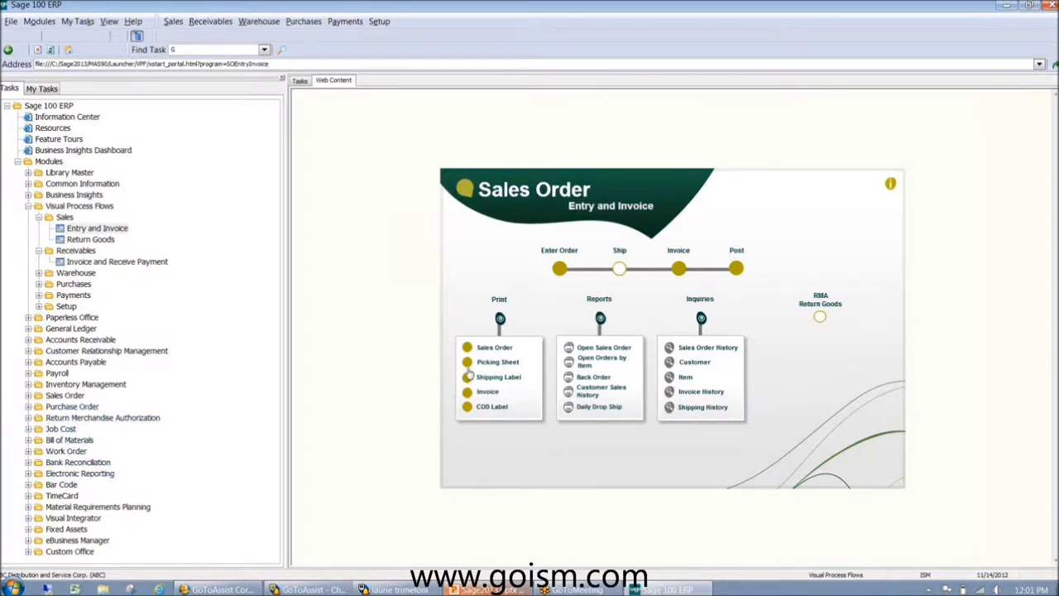
# - Open Sales Order Printing from the process flow with the proposed accounting date, view it, and close it
pyautogui.click(495, 349)
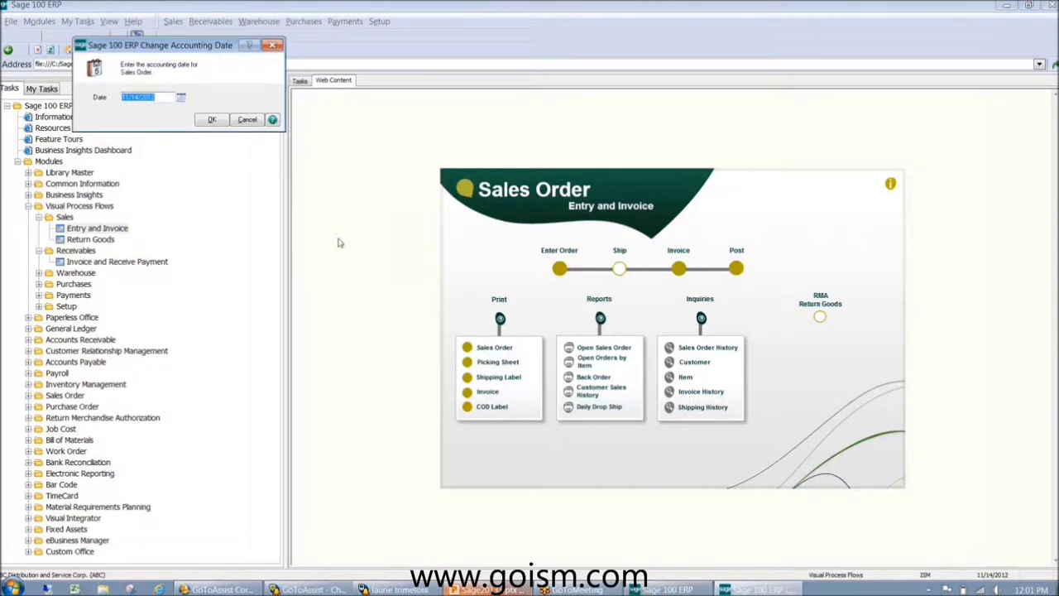
pyautogui.click(212, 123)
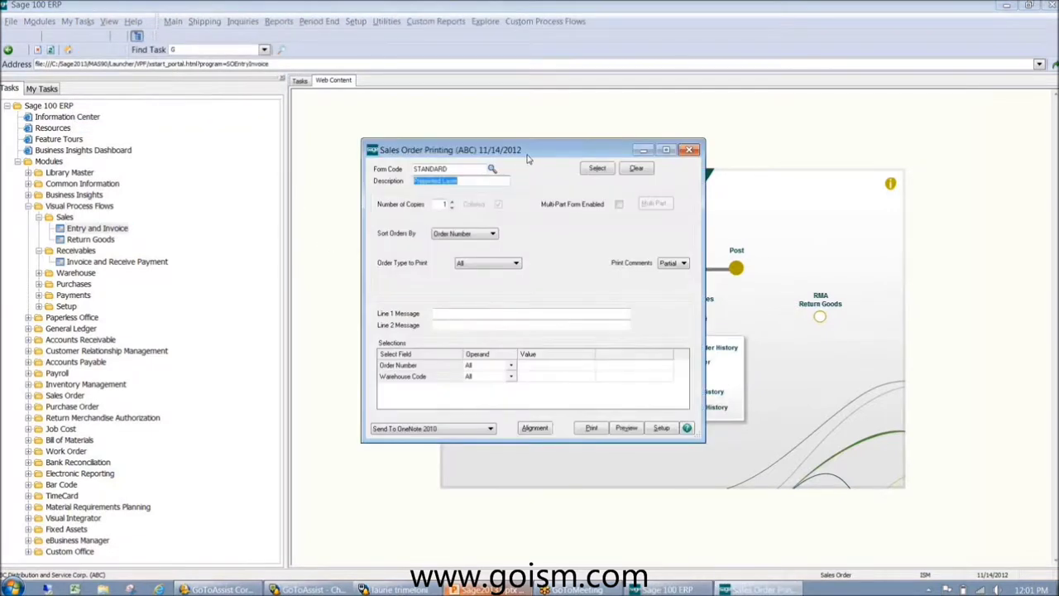
pyautogui.click(530, 151)
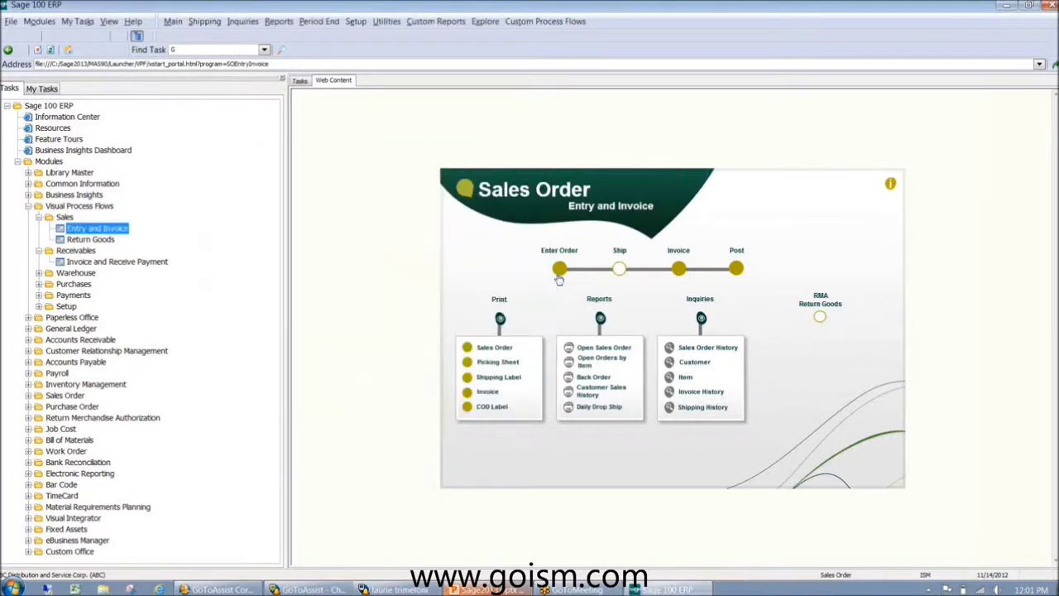
# - Open Sales Order Entry and S/O Invoice Data Entry from the process flow and move their windows apart
pyautogui.click(559, 269)
pyautogui.moveTo(573, 154); pyautogui.dragTo(284, 144)
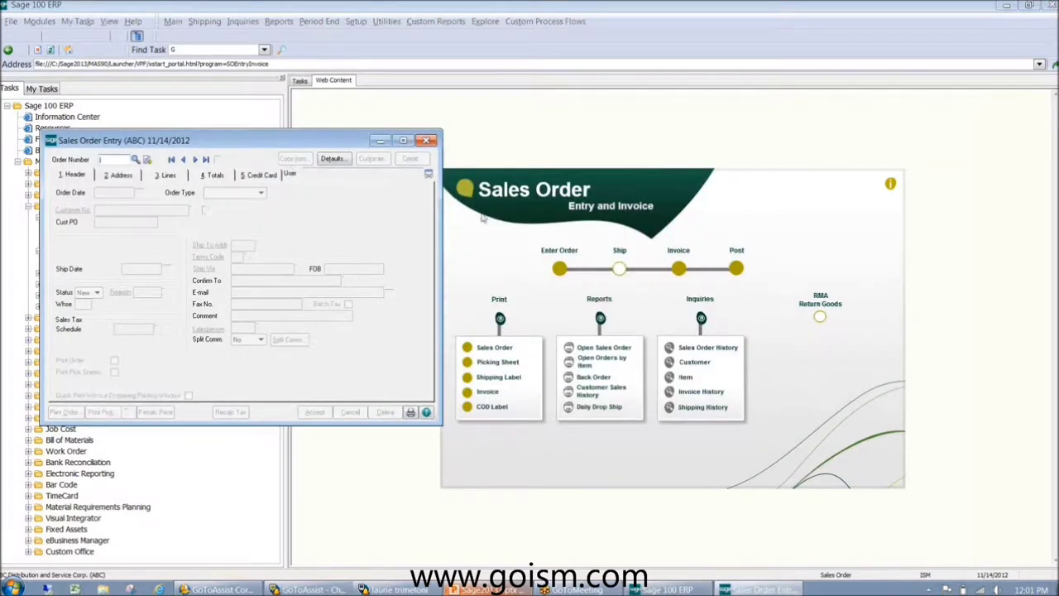
pyautogui.click(679, 270)
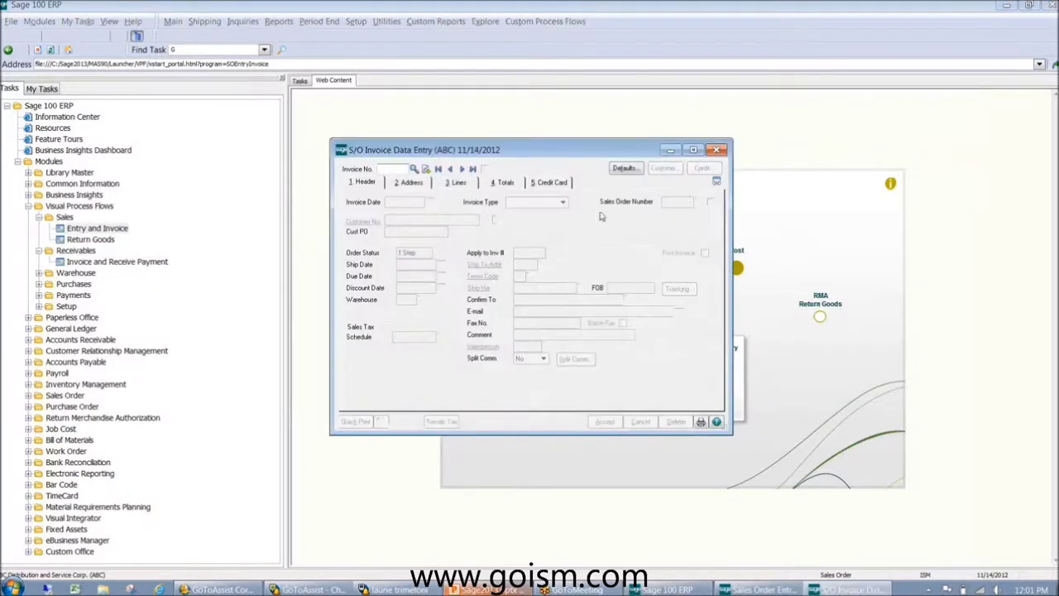
pyautogui.moveTo(604, 151); pyautogui.dragTo(830, 150)
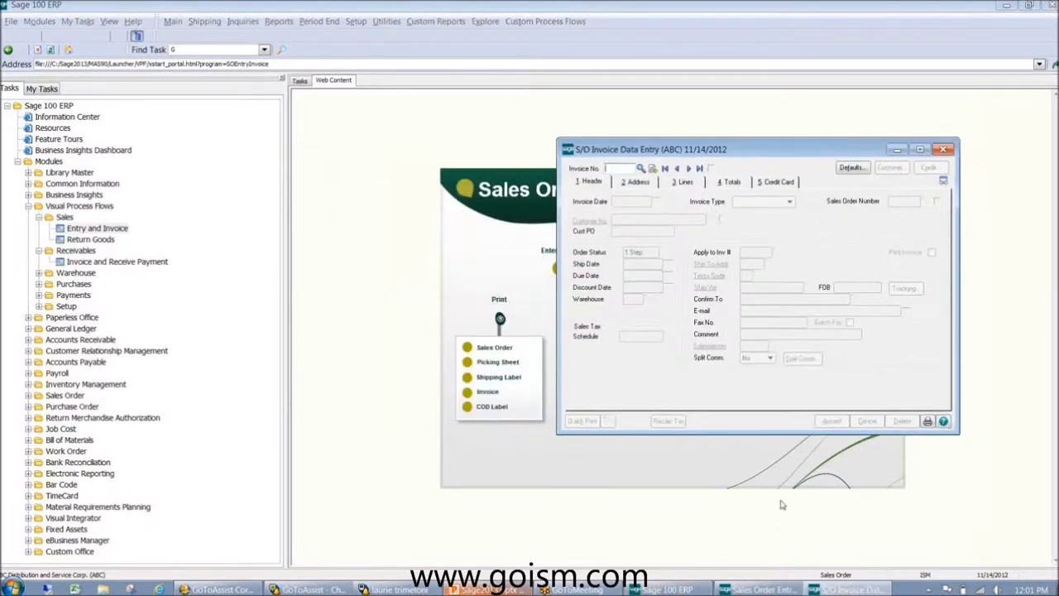
# - Bring the Sales Order Entry and S/O Invoice Data Entry windows forward together and move the invoice window lower
pyautogui.click(743, 588)
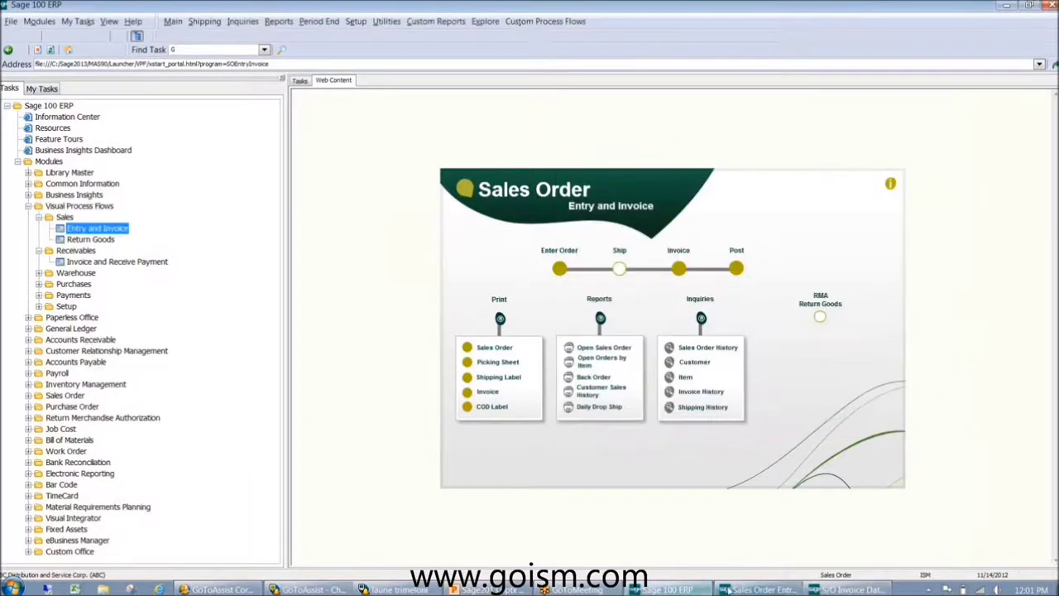
pyautogui.click(741, 589)
pyautogui.click(849, 588)
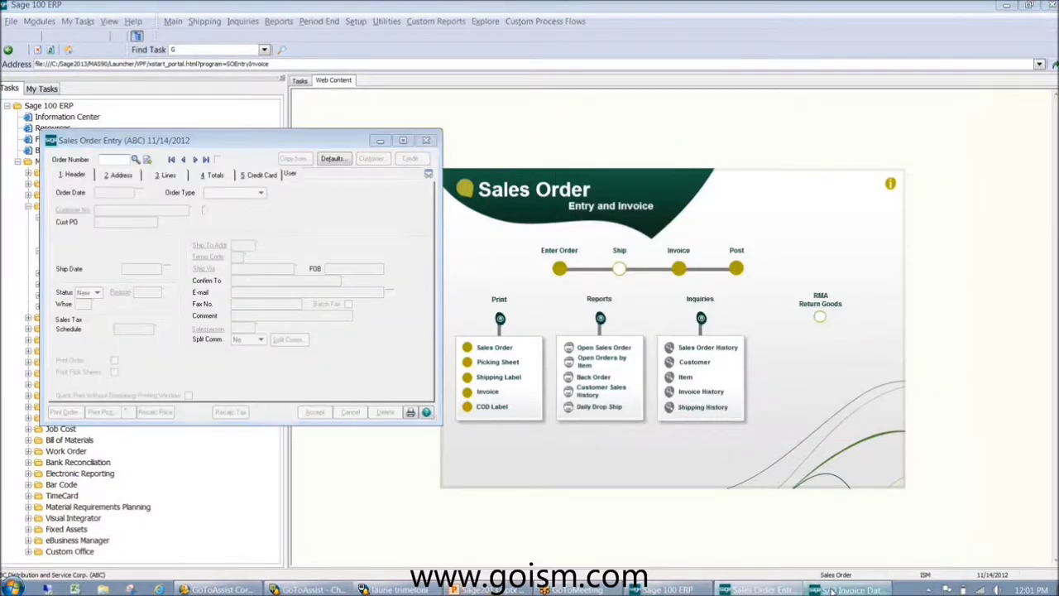
pyautogui.moveTo(820, 152); pyautogui.dragTo(828, 270)
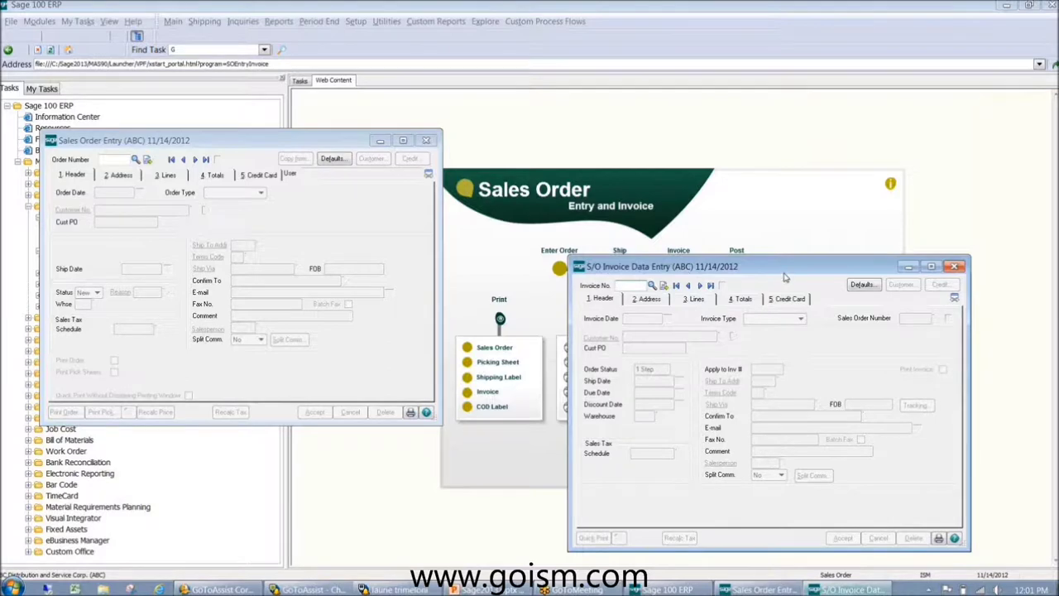
# - Reposition and close the Sales Order Entry and S/O Invoice Data Entry windows, leaving only the process flow open
pyautogui.click(954, 267)
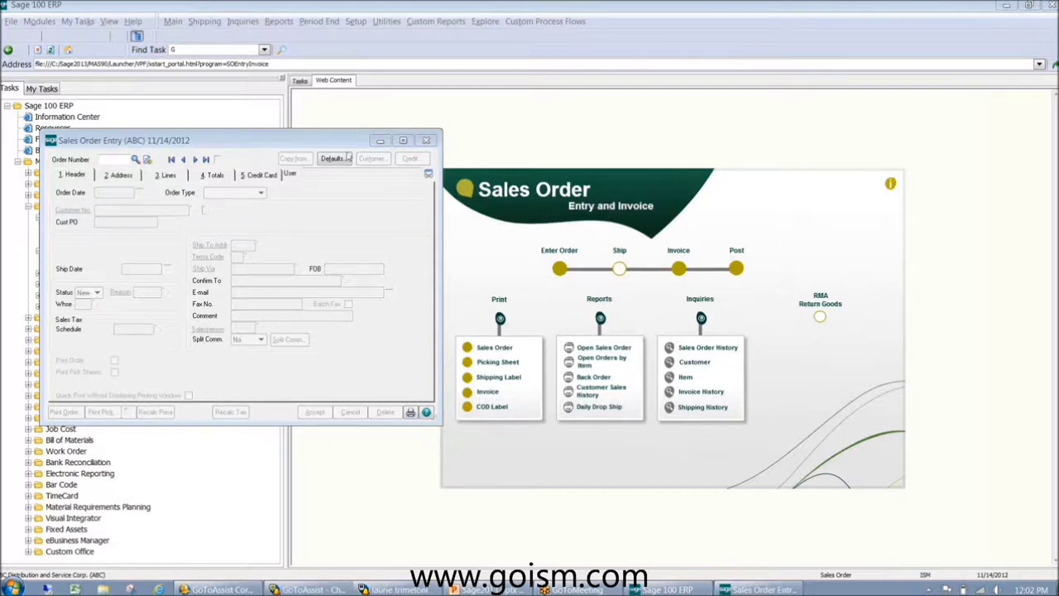
pyautogui.moveTo(338, 146); pyautogui.dragTo(354, 395)
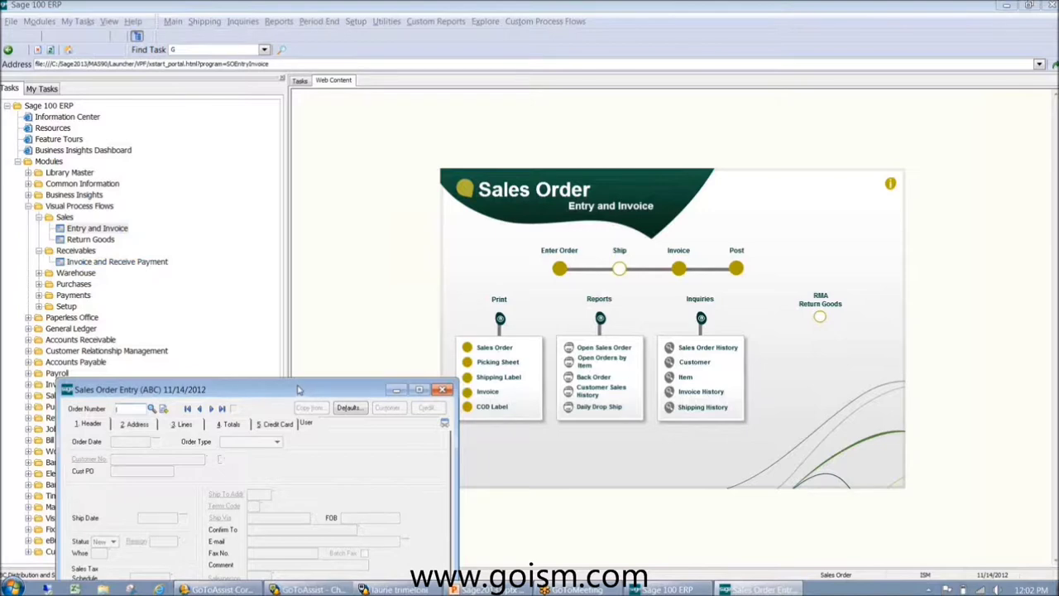
pyautogui.moveTo(301, 384); pyautogui.dragTo(315, 182)
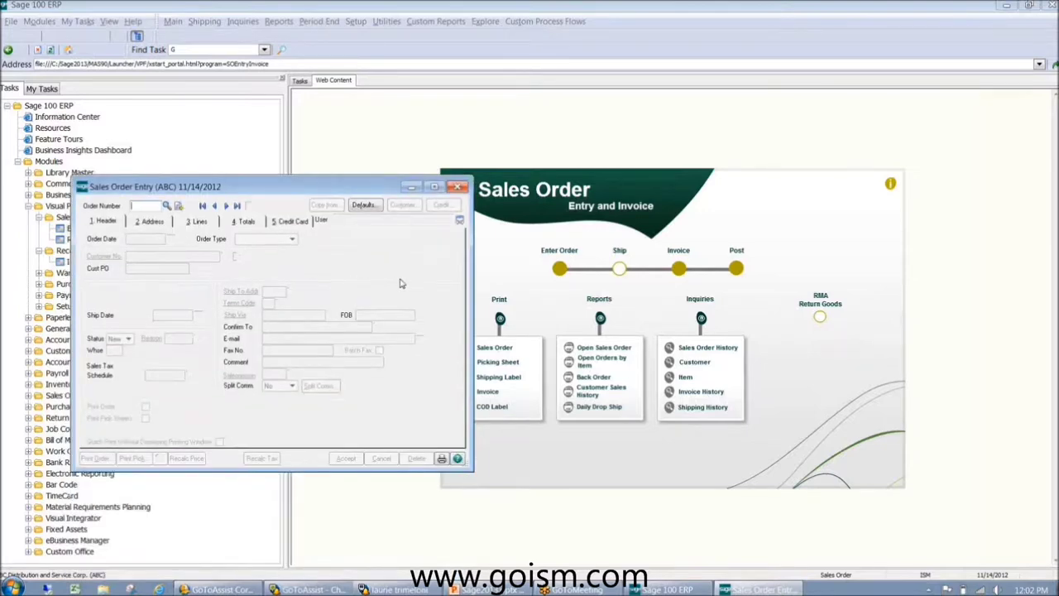
pyautogui.click(460, 187)
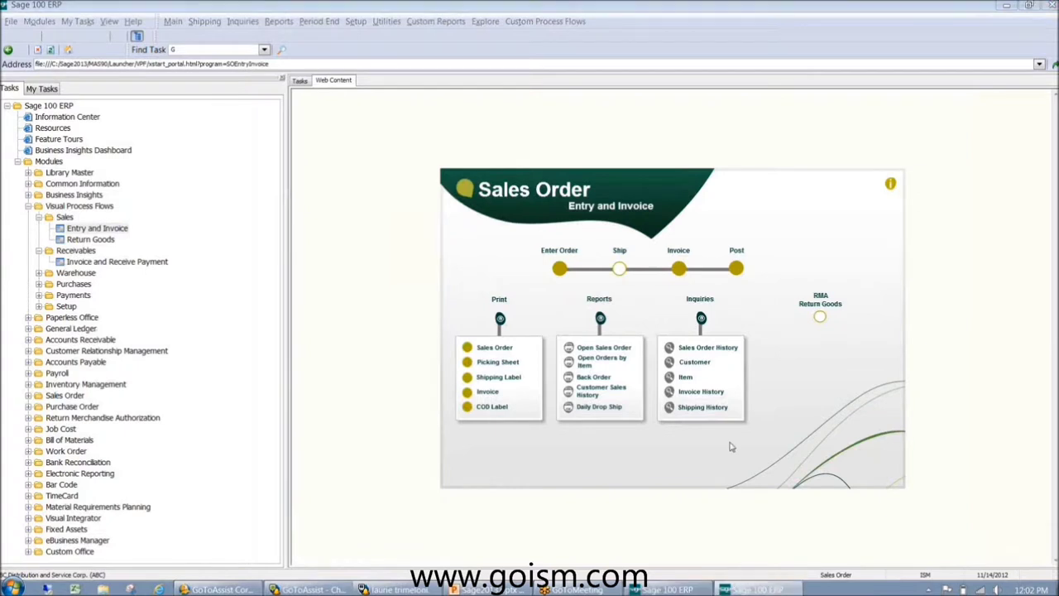
pyautogui.moveTo(797, 269); pyautogui.dragTo(369, 171)
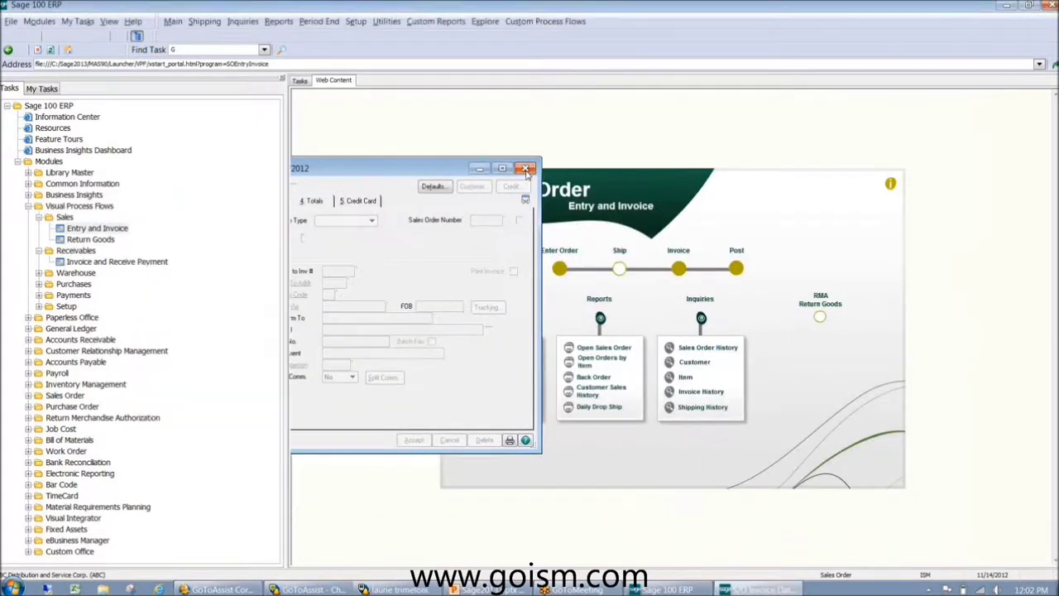
pyautogui.click(527, 170)
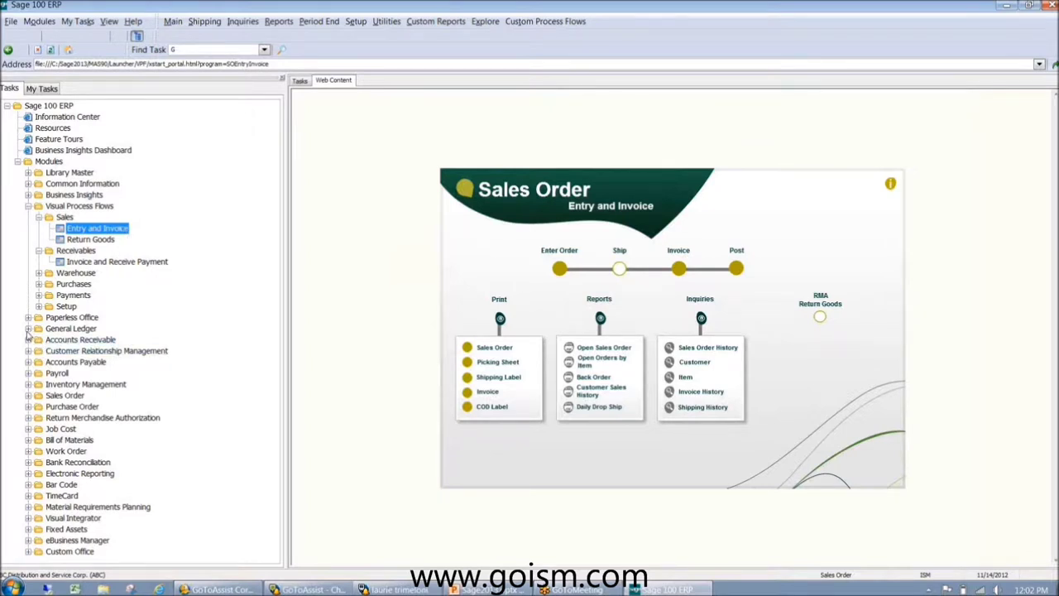
# - Add Sales Order Entry and Sales Order Printing from the Sales Order main tasks to the shortcut bar, and collapse the module
pyautogui.click(28, 396)
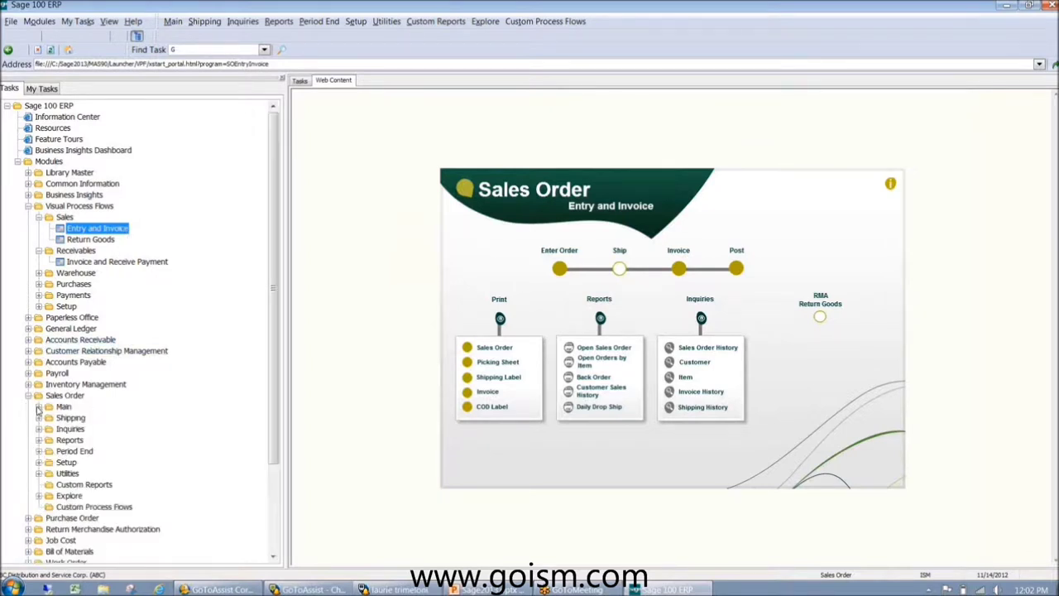
pyautogui.click(38, 407)
pyautogui.moveTo(90, 418); pyautogui.dragTo(190, 38)
pyautogui.moveTo(91, 430); pyautogui.dragTo(313, 39)
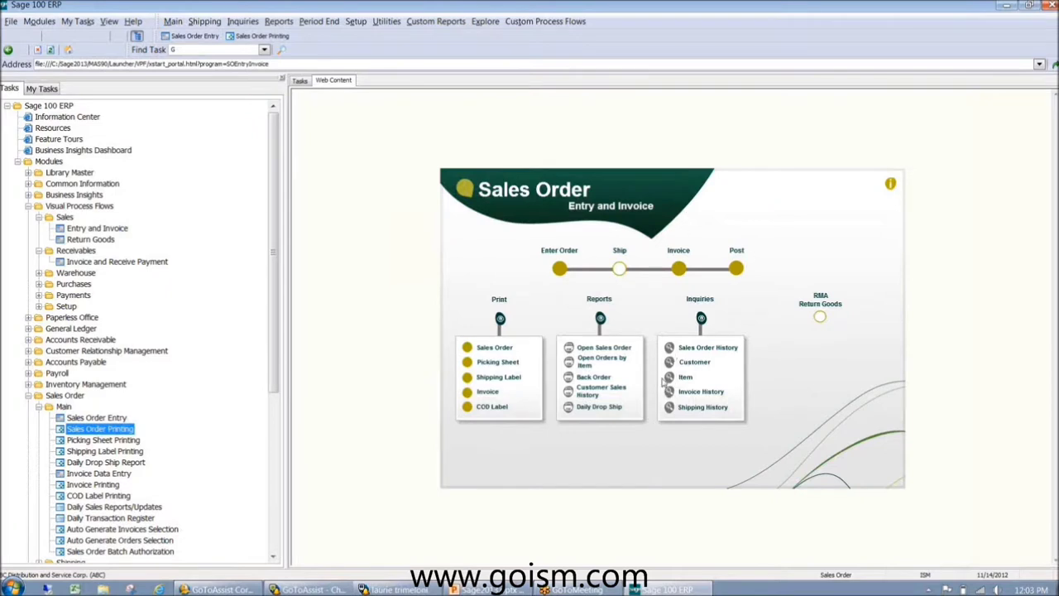
pyautogui.click(39, 407)
pyautogui.click(28, 396)
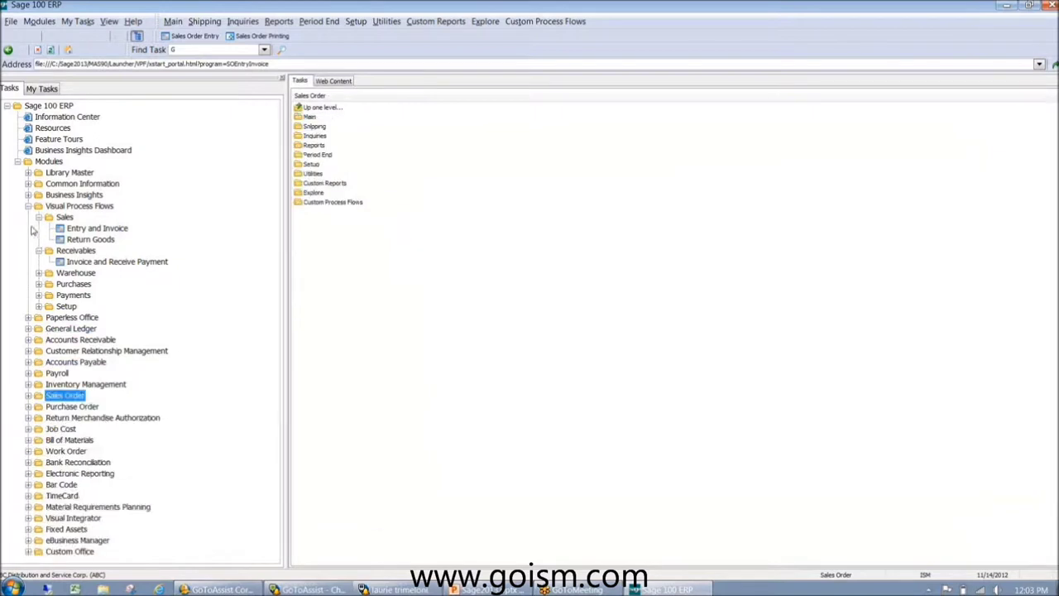